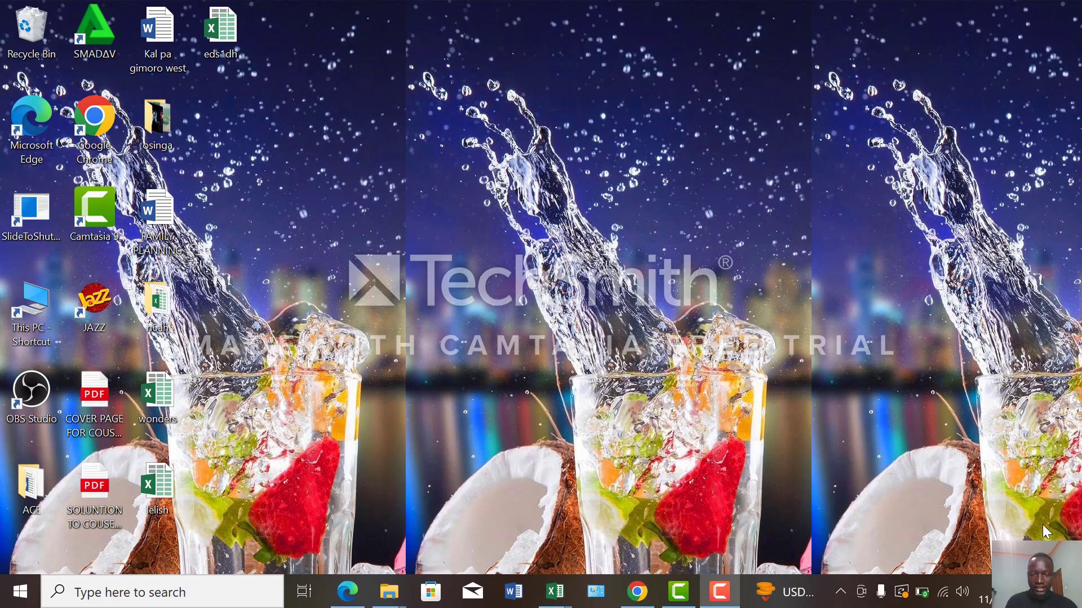
Create a new PowerPoint presentation named WONDERS on the desktop, then bring up the Start menu.
right_click(713, 263)
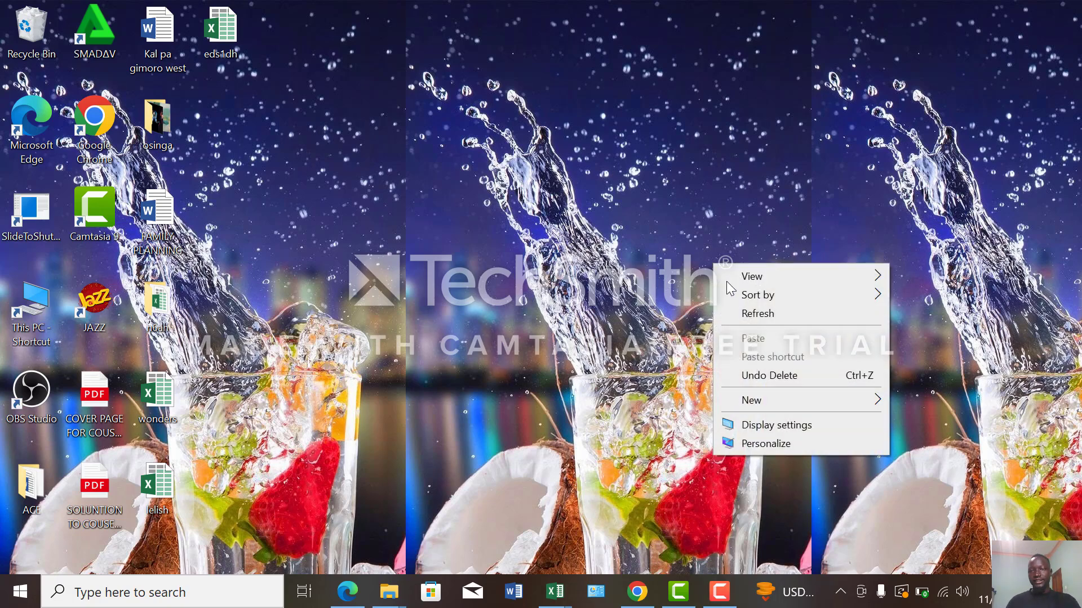
mouse_move(811, 401)
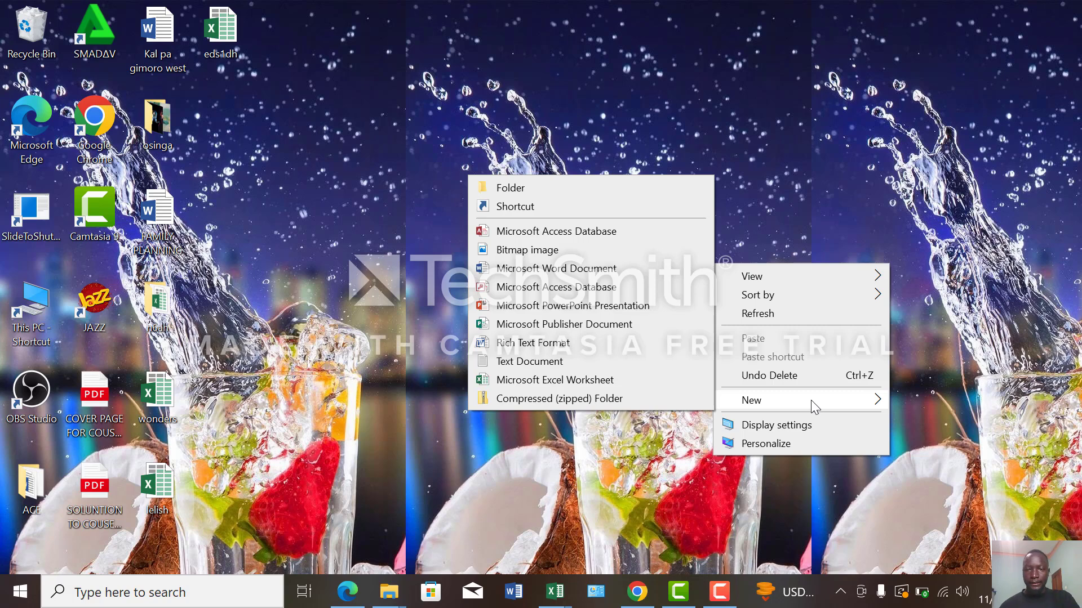
left_click(593, 307)
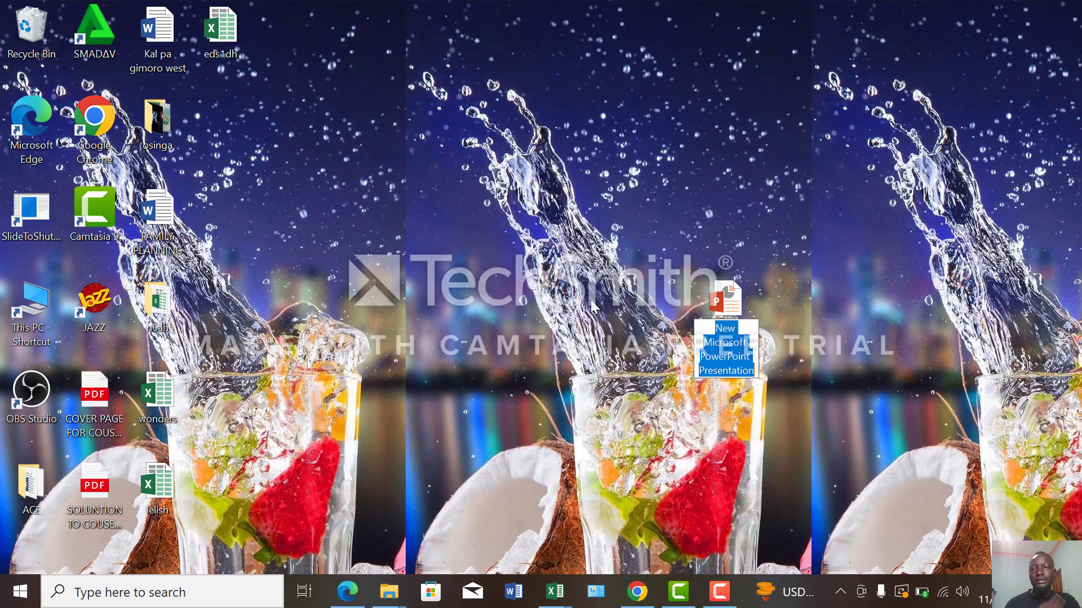
type("wo")
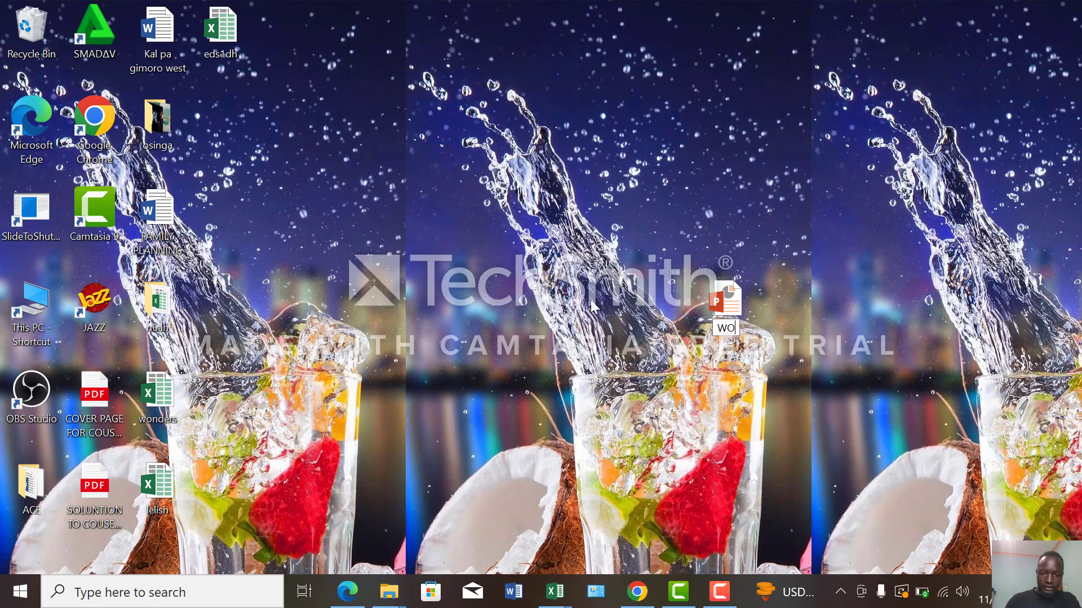
type("NDERS")
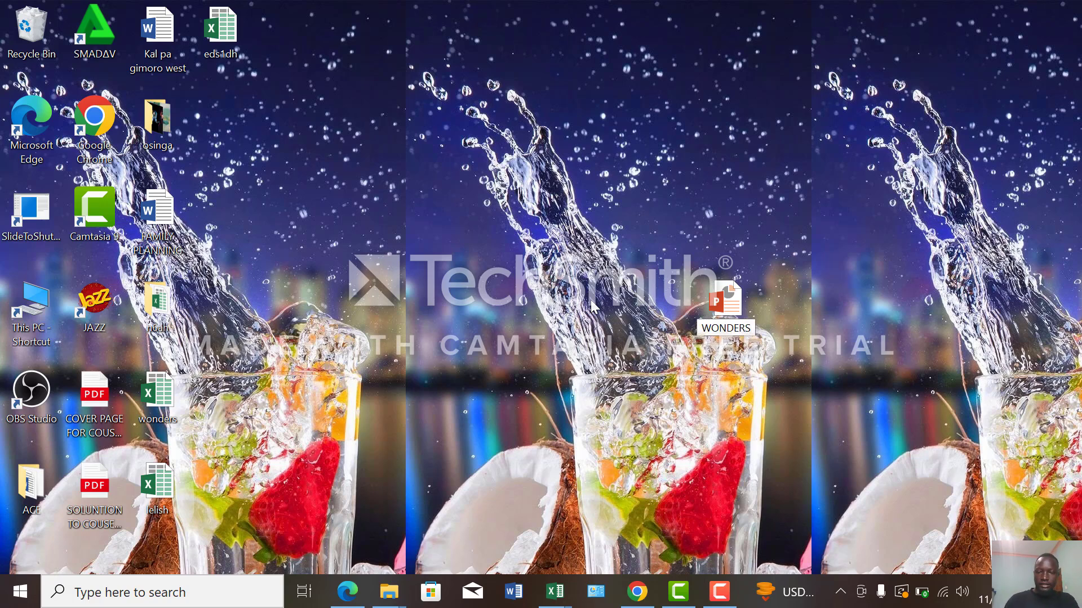
key("Return")
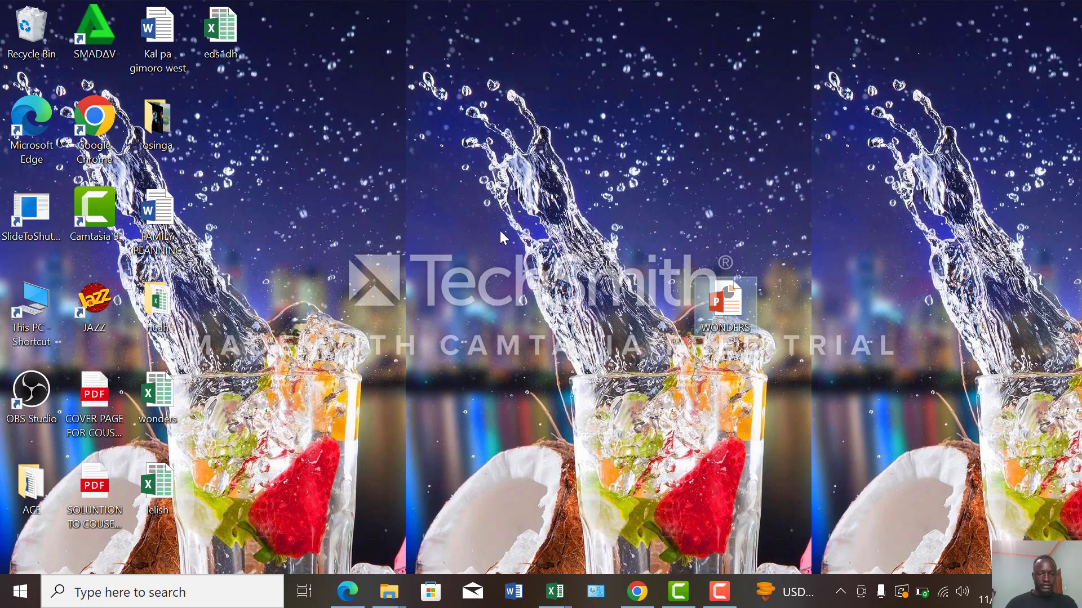
key("super")
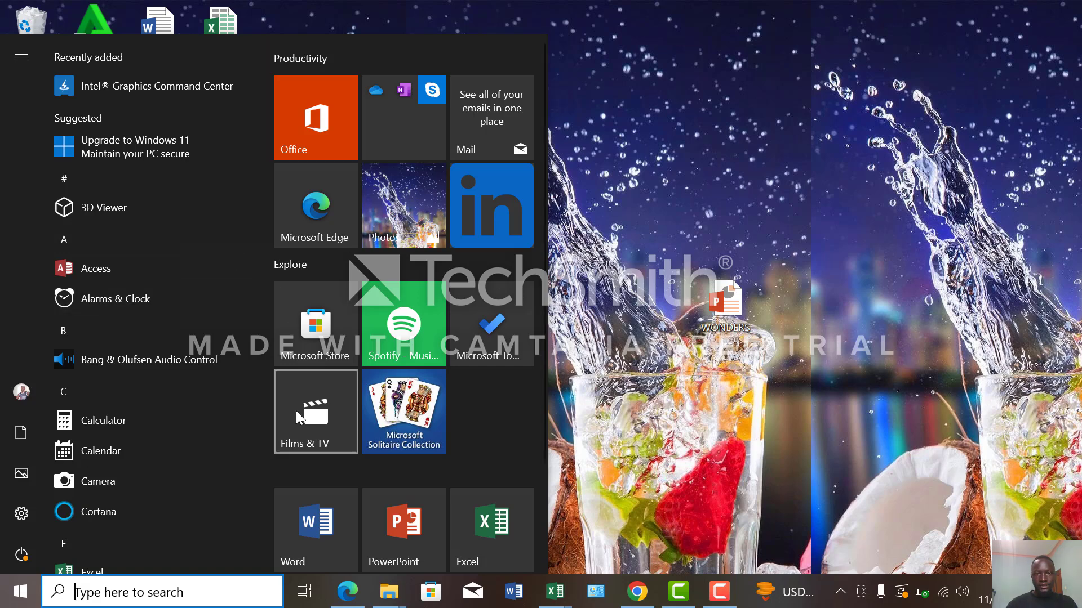
Launch PowerPoint from the Start menu and close the Activation Wizard notice.
key("Tab")
left_click(406, 529)
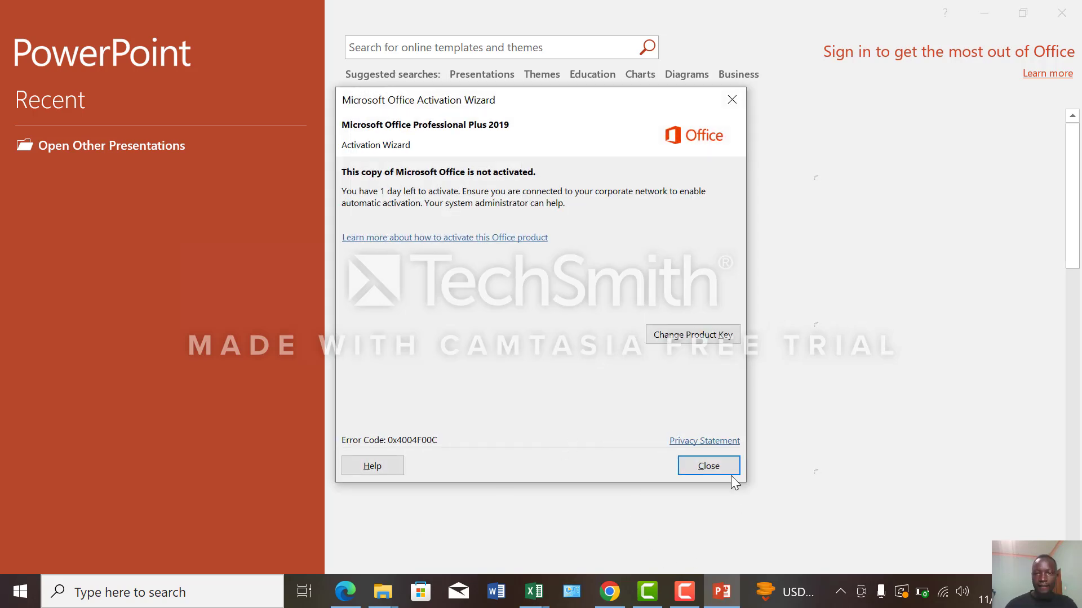
left_click(722, 472)
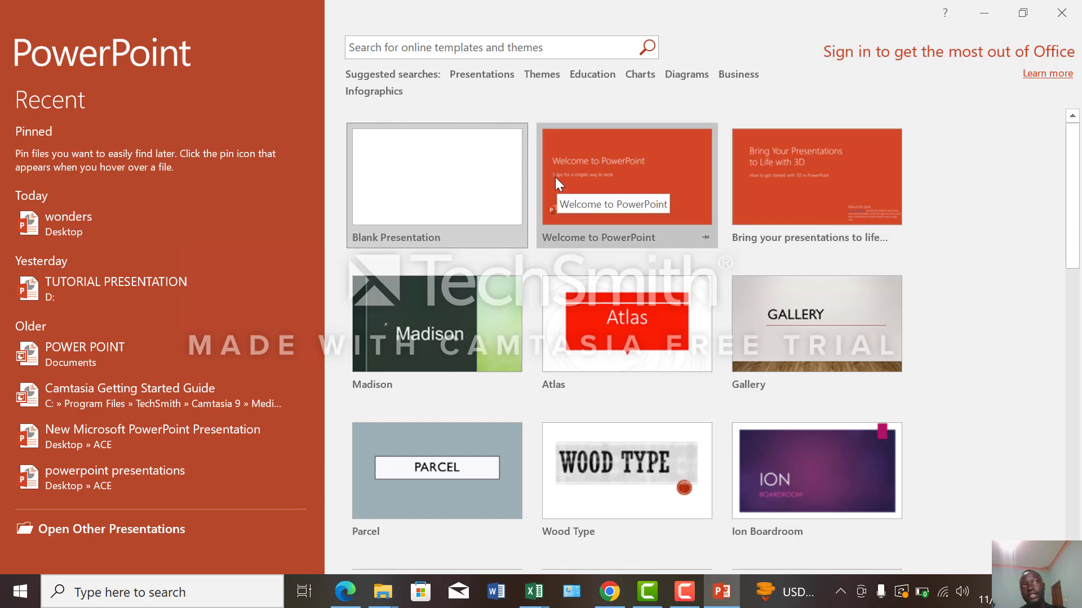
Start a blank presentation, dismiss the Camtasia add-in message, and close PowerPoint.
left_click(455, 181)
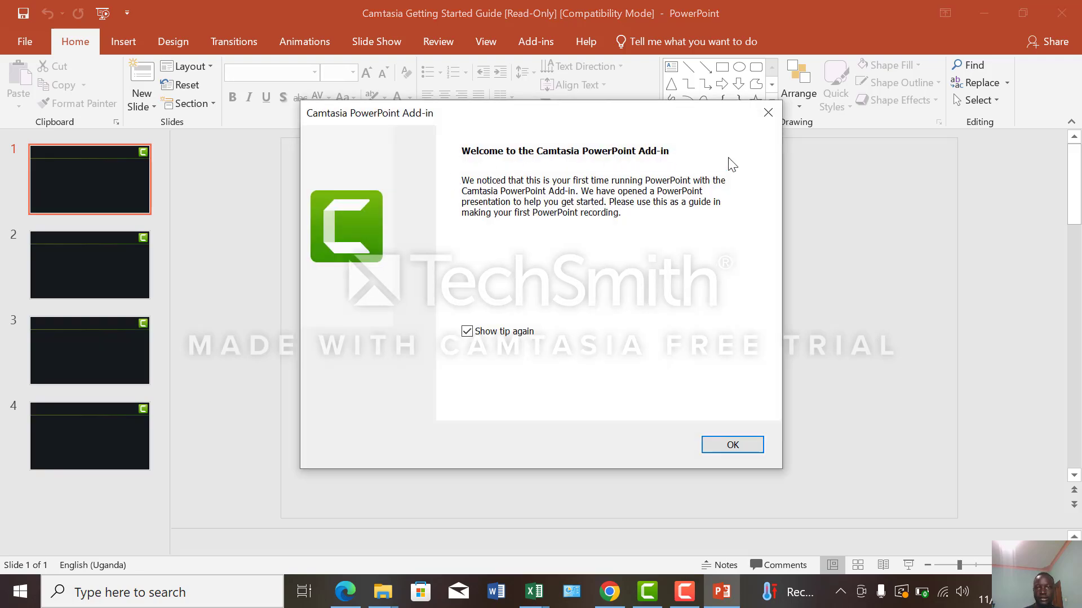
left_click(770, 113)
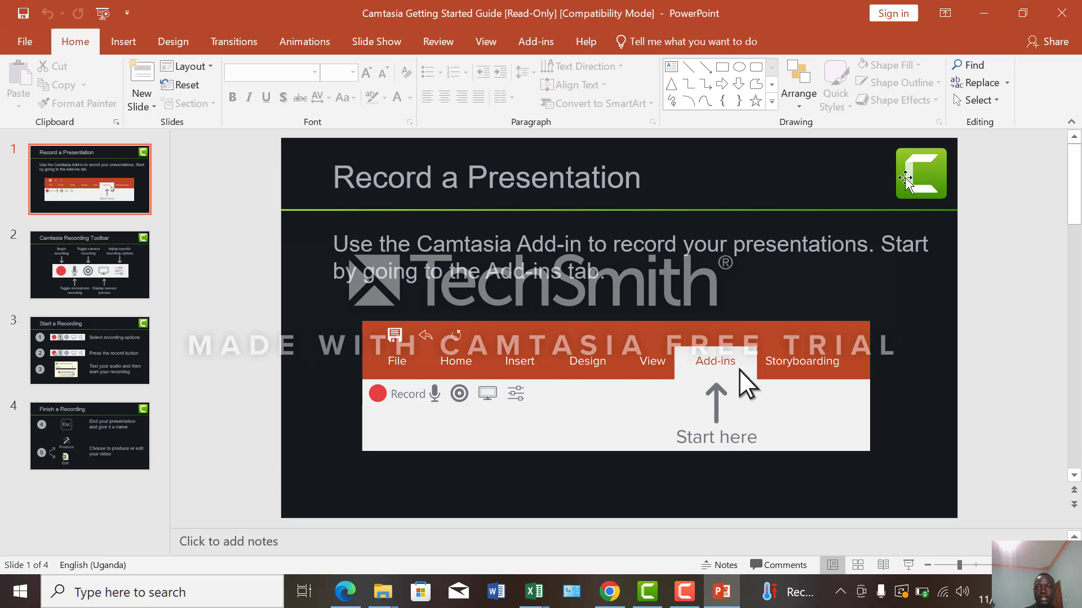
left_click(1064, 18)
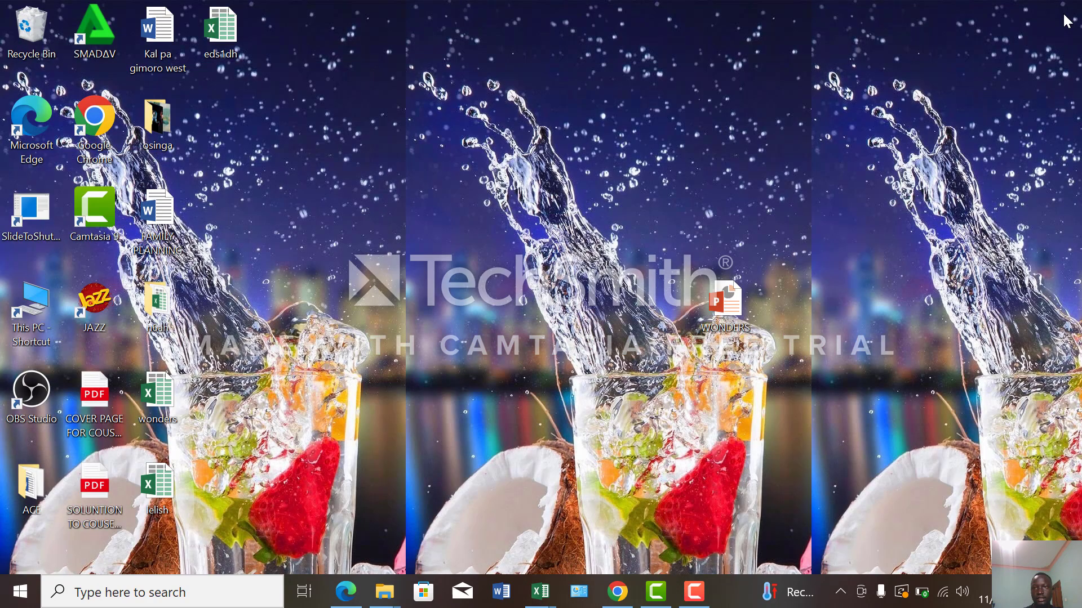
Open WONDERS from the desktop and dismiss the activation and add-in notices.
double_click(730, 299)
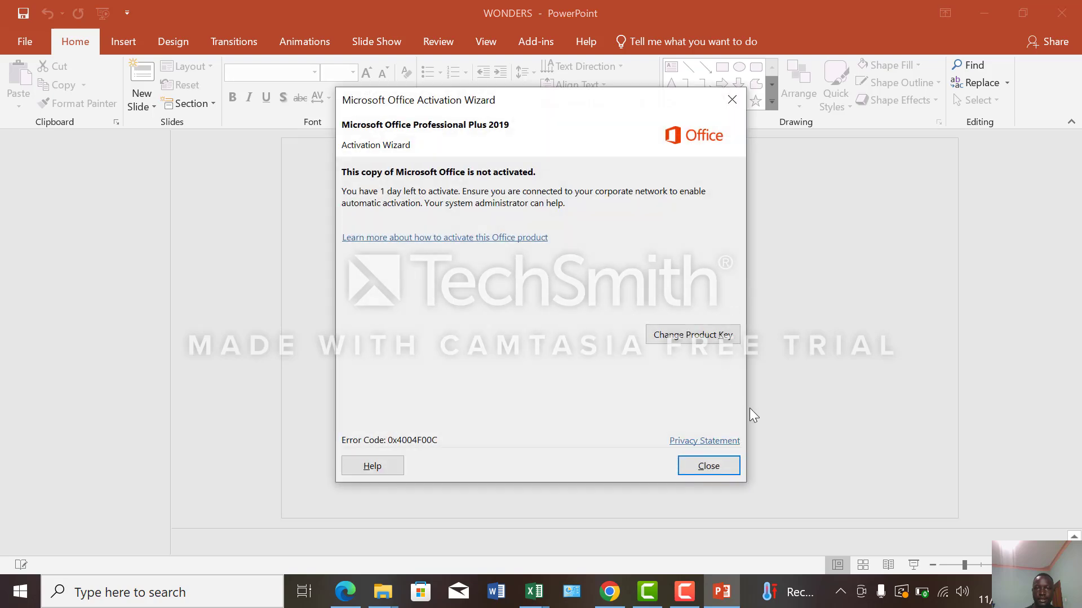
left_click(715, 463)
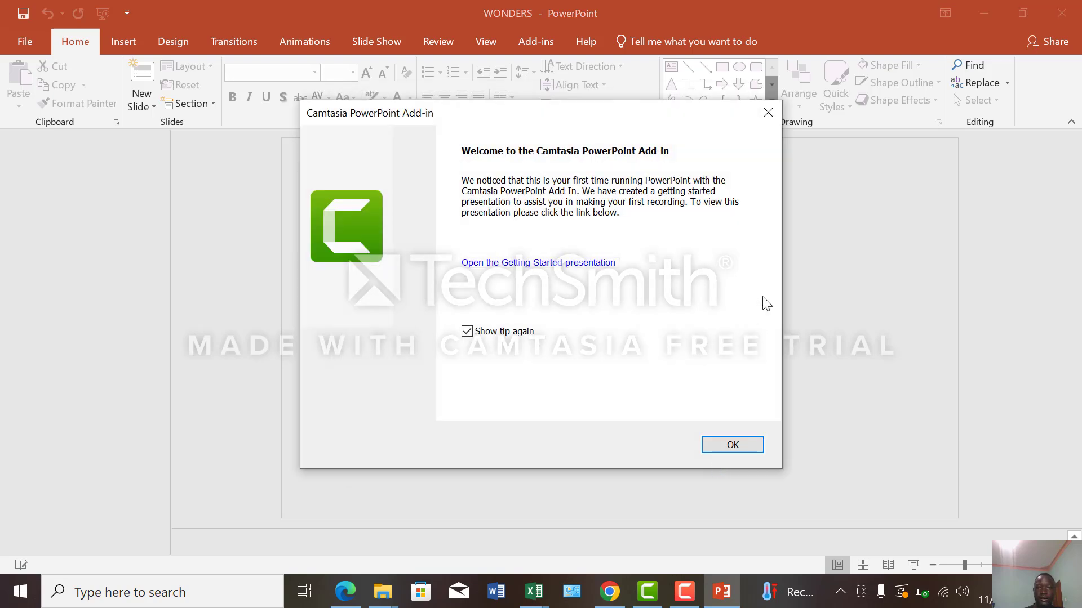
left_click(767, 111)
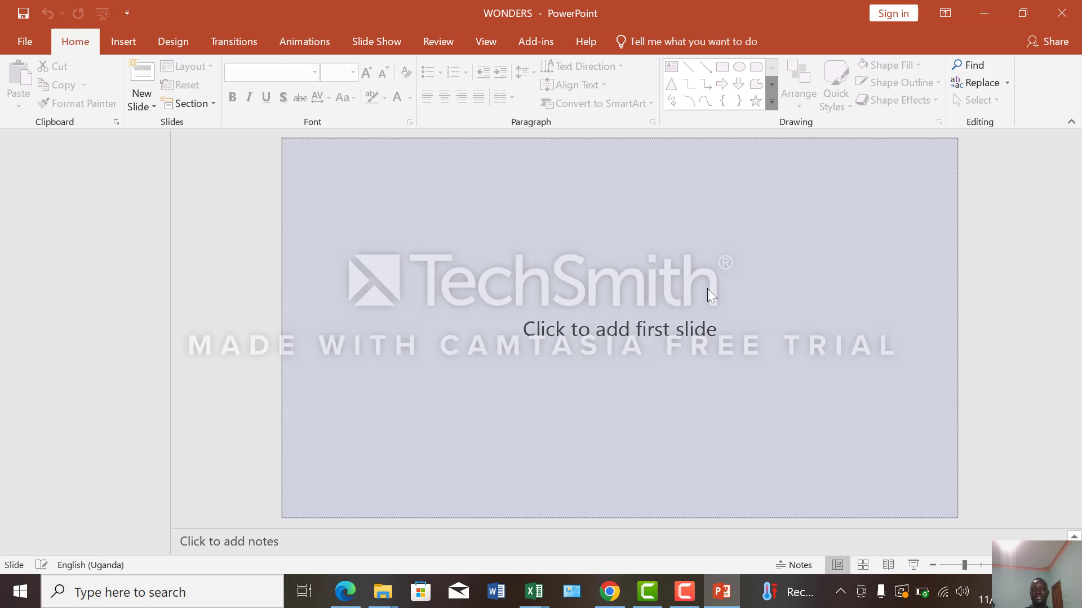
Add a first slide and title it 'DOMESTIC VIOLENCE IN UGANDA', correcting typos along the way.
left_click(659, 323)
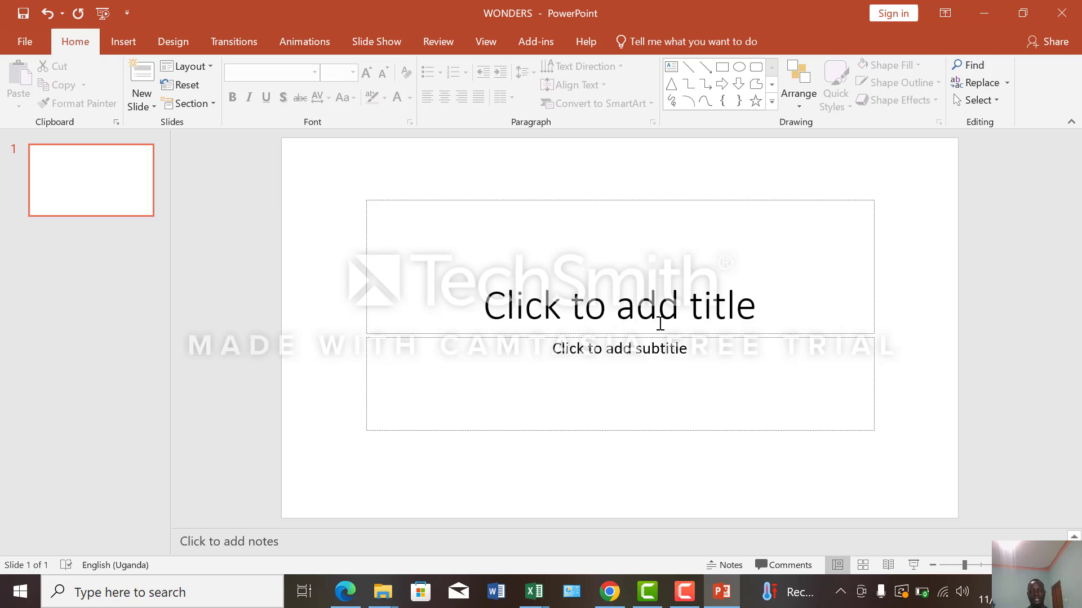
left_click(778, 307)
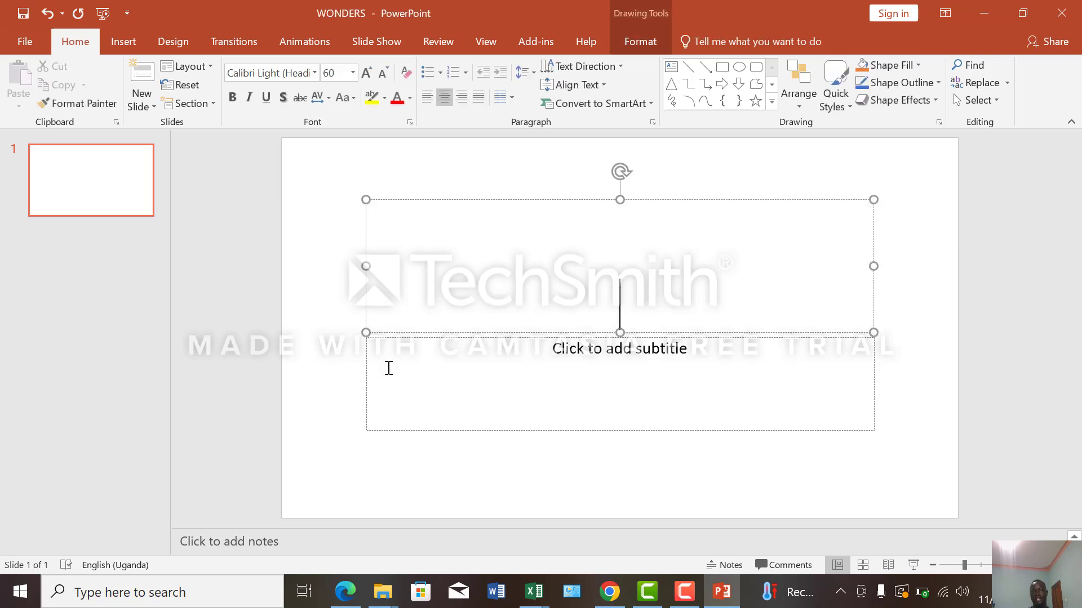
left_click(559, 273)
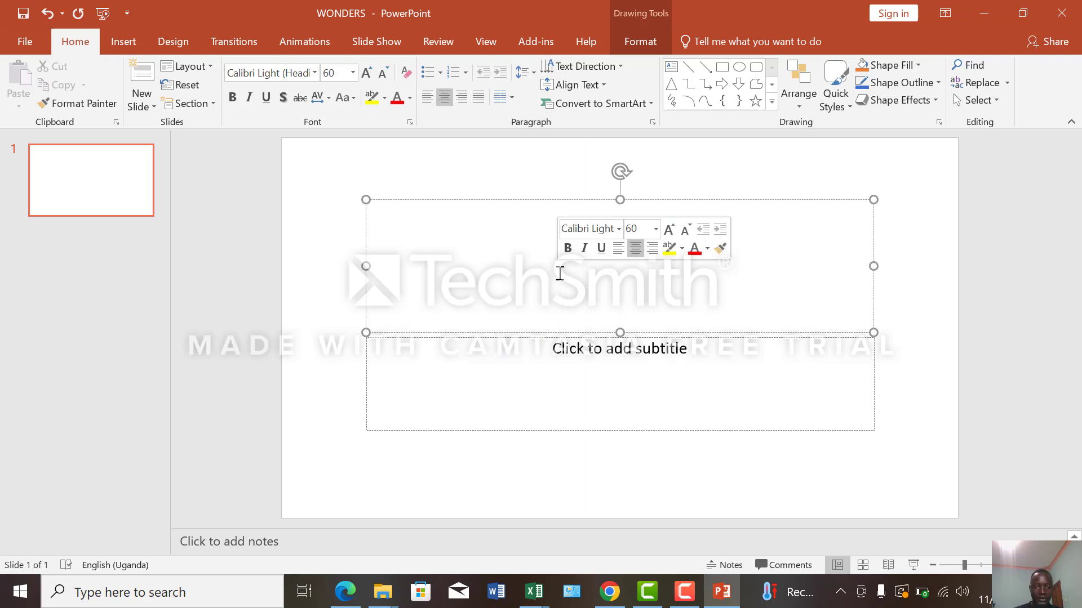
type("D")
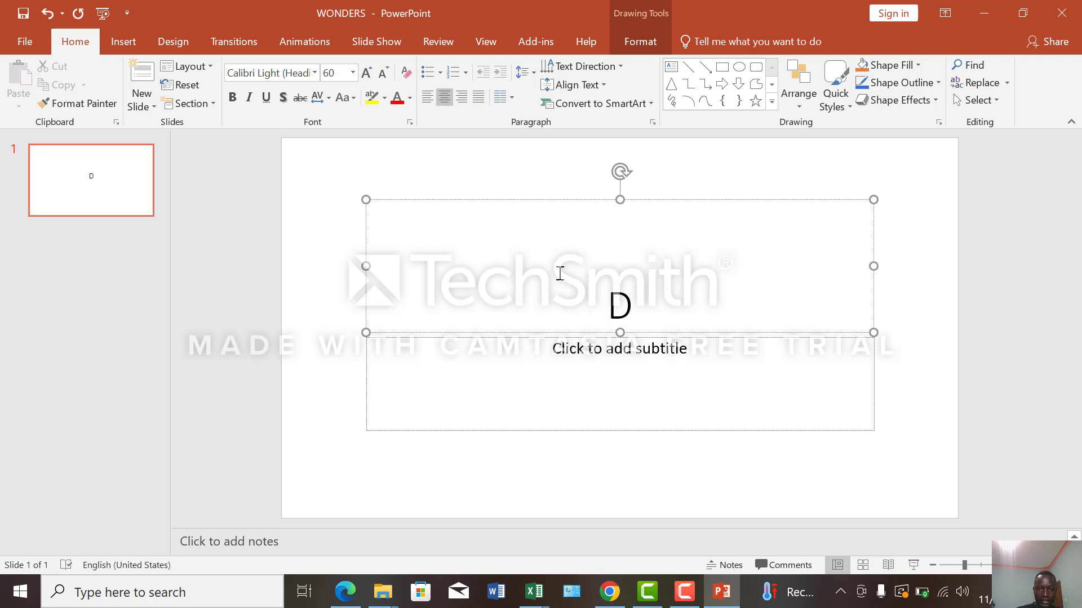
type("OM")
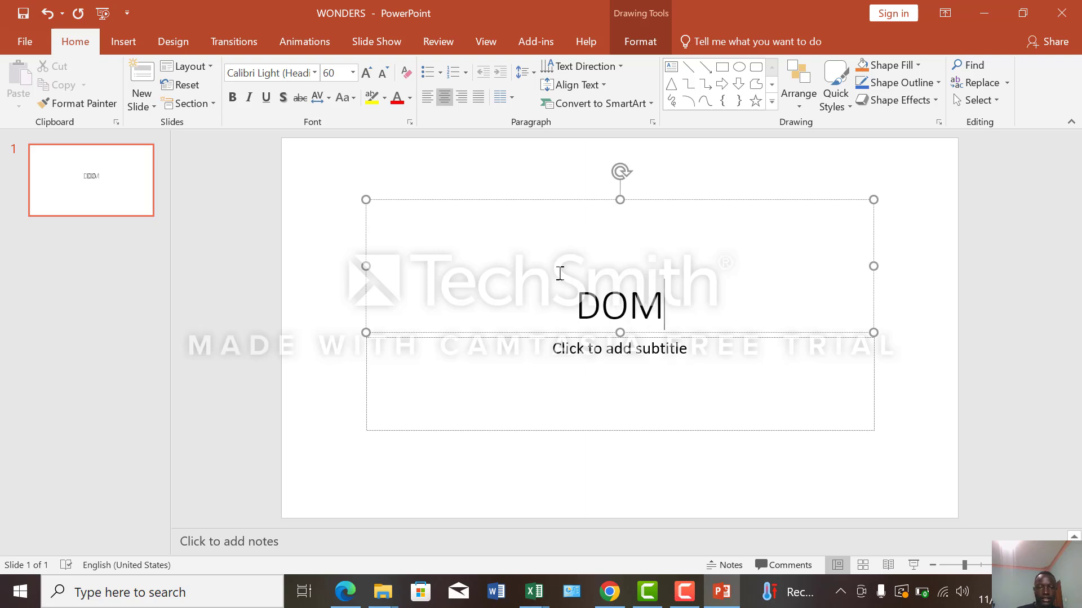
type("ESTIC")
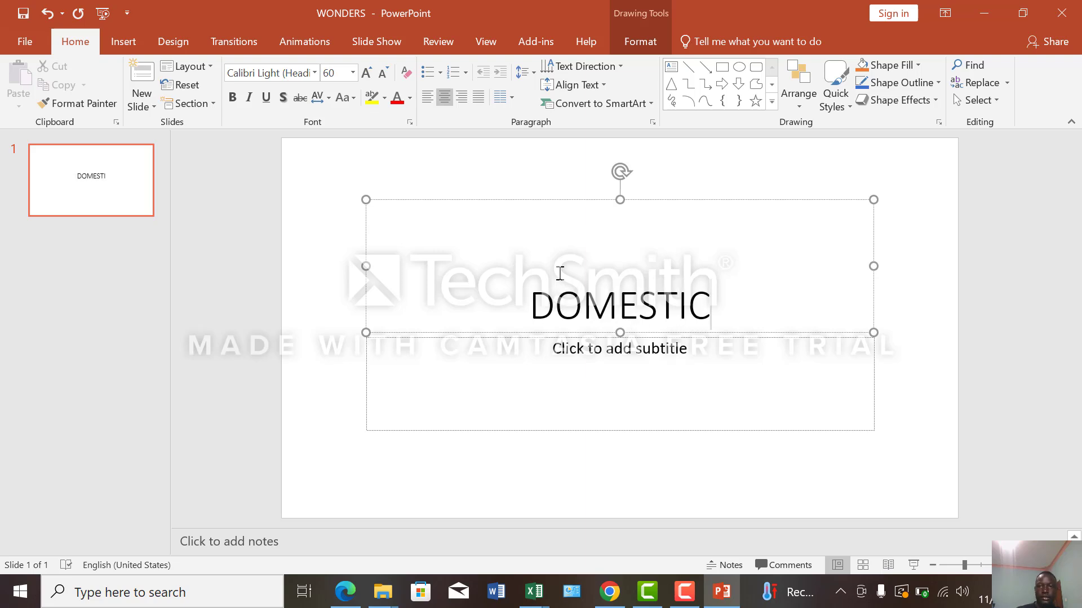
type(" VIOLENVE")
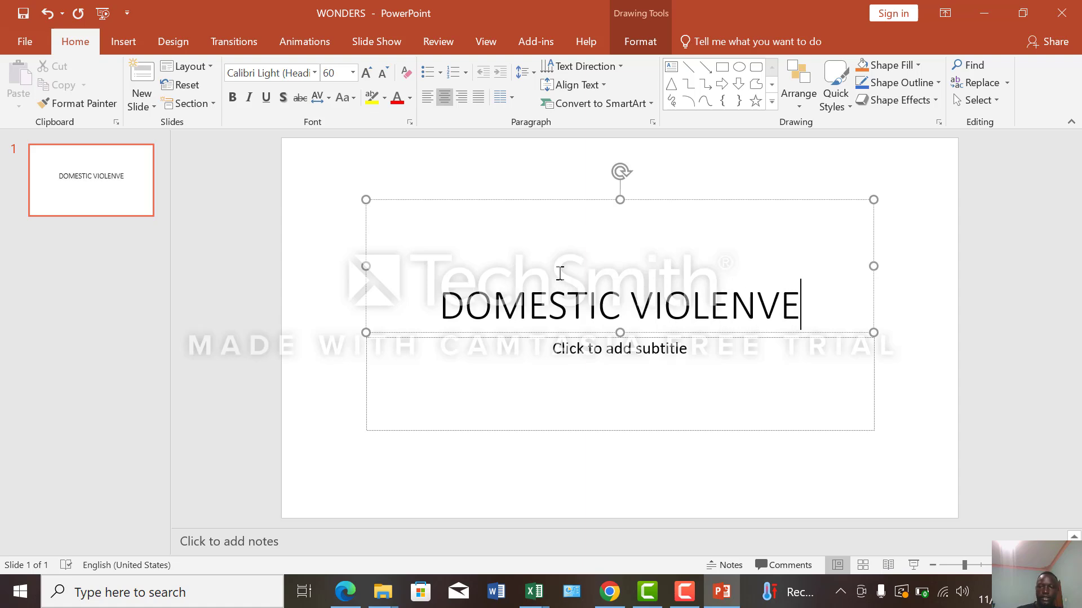
key("BackSpace")
key("BackSpace")
type("CE")
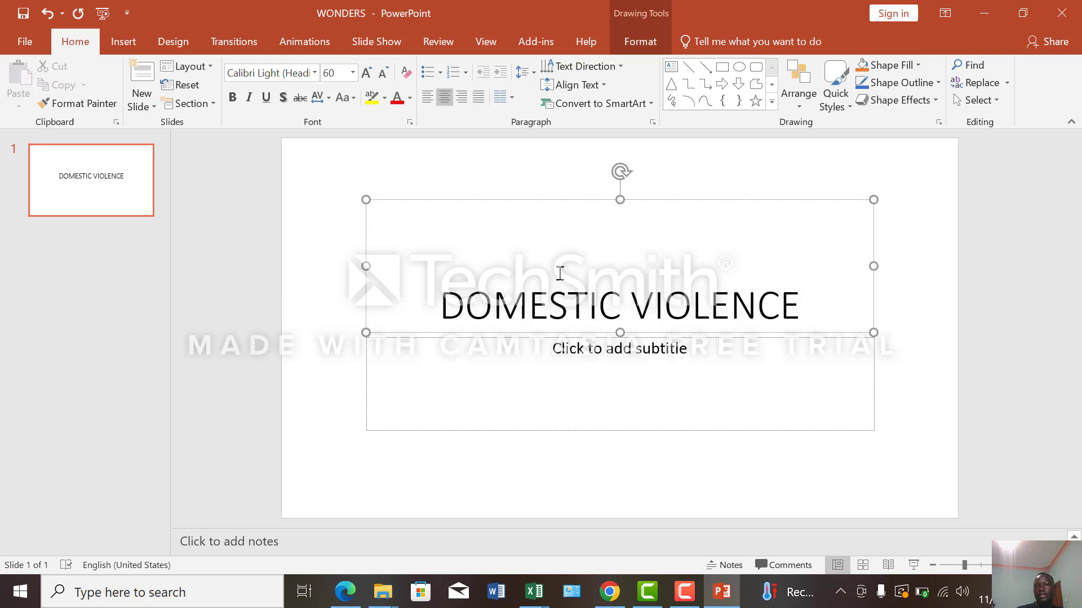
type("IN Y")
key("BackSpace")
key("BackSpace")
key("BackSpace")
key("BackSpace")
type("IN UGANDA")
Type 'PRESENTED BY' and the presenter's first name in the subtitle placeholder.
left_click(637, 374)
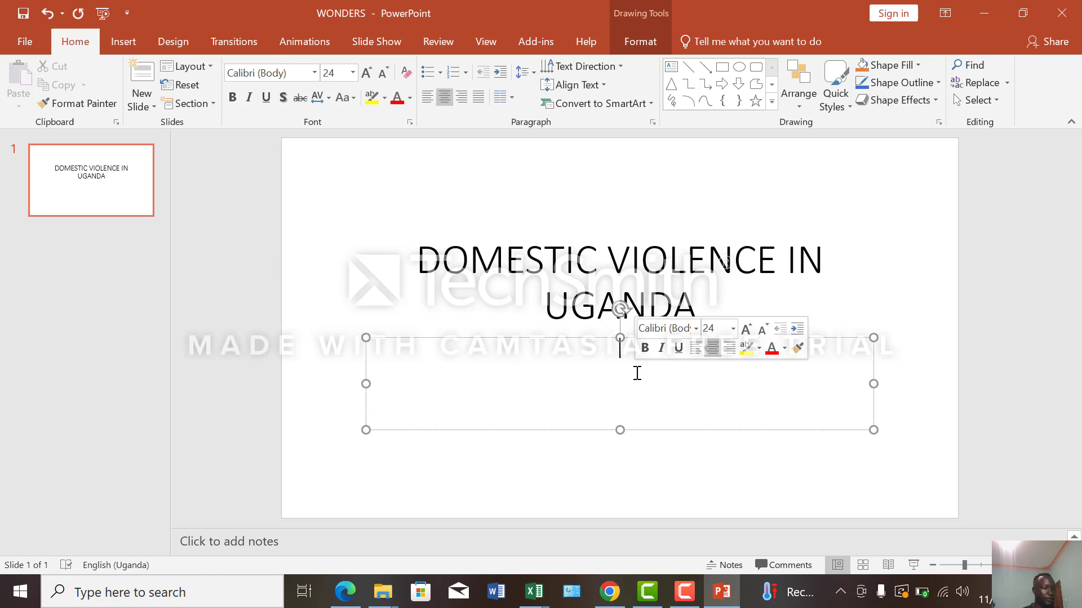
type("DIMA N")
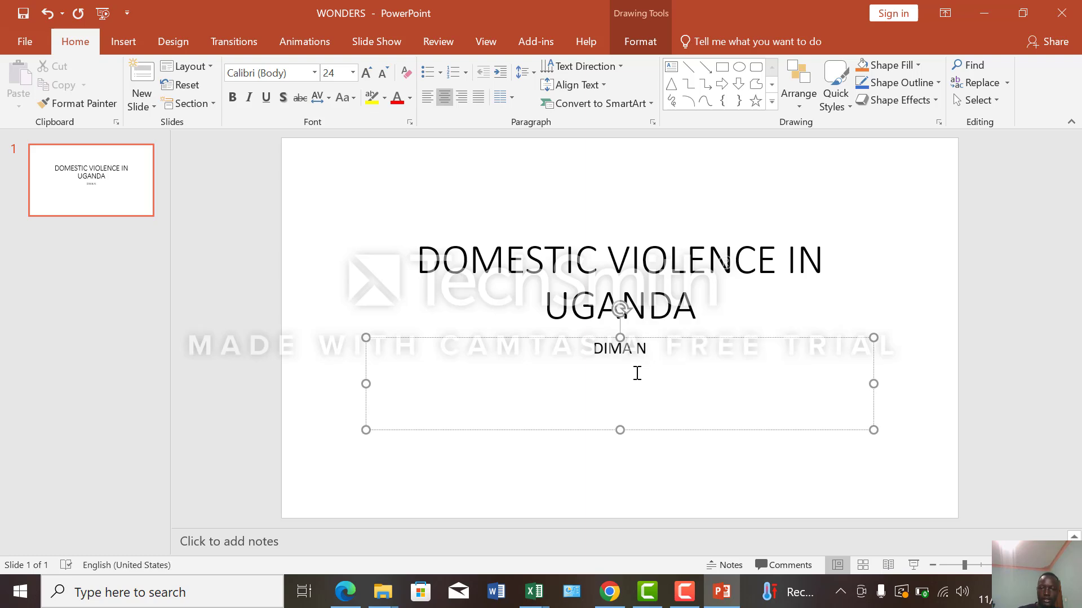
key("BackSpace")
key("BackSpace")
key("BackSpace")
key("BackSpace")
key("BackSpace")
key("BackSpace")
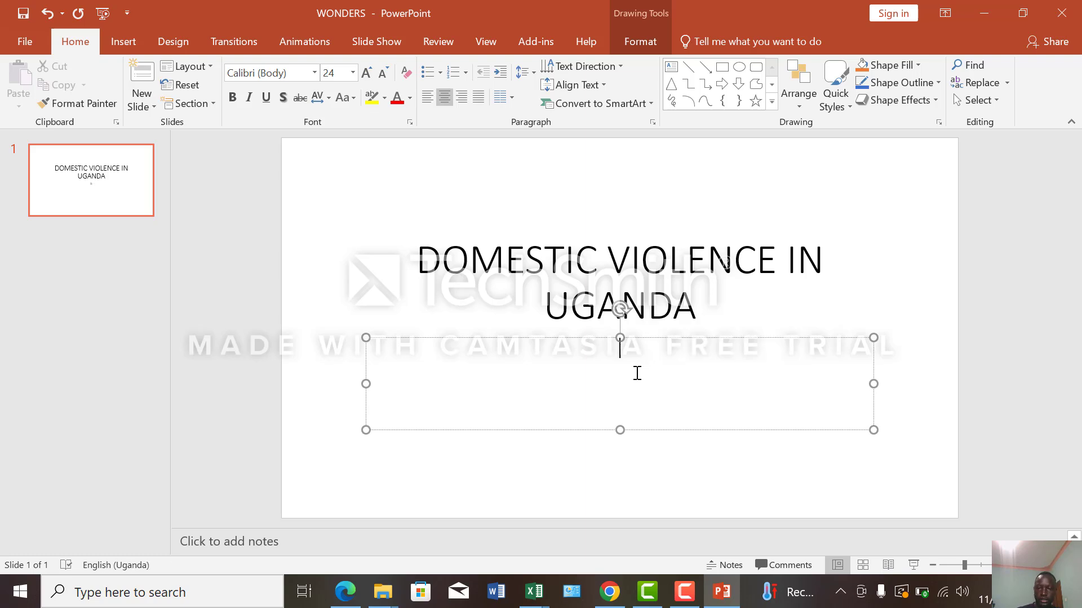
type("PRESE")
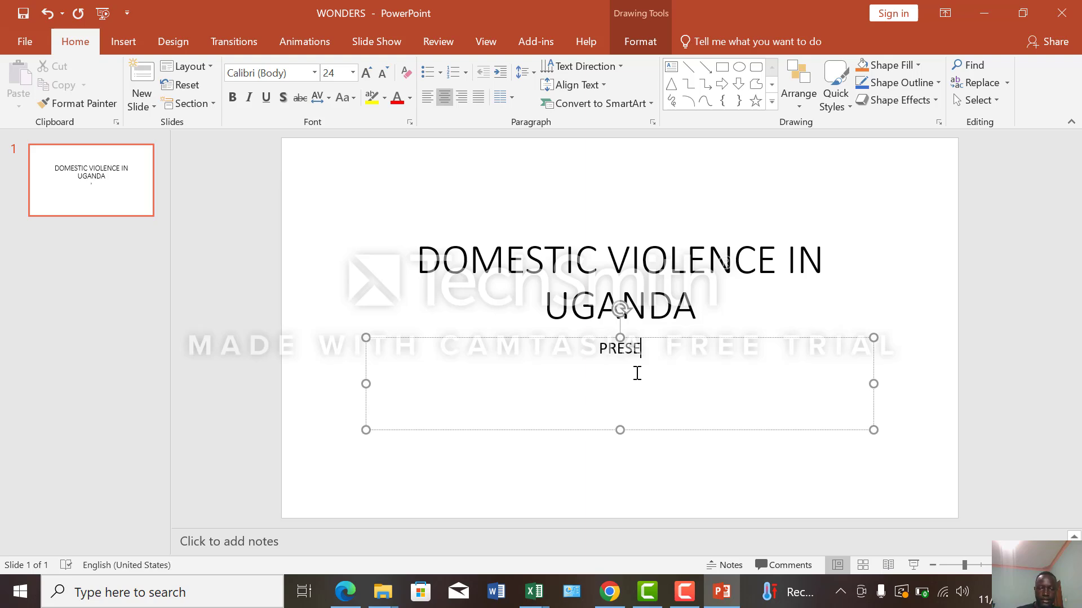
type("NTED")
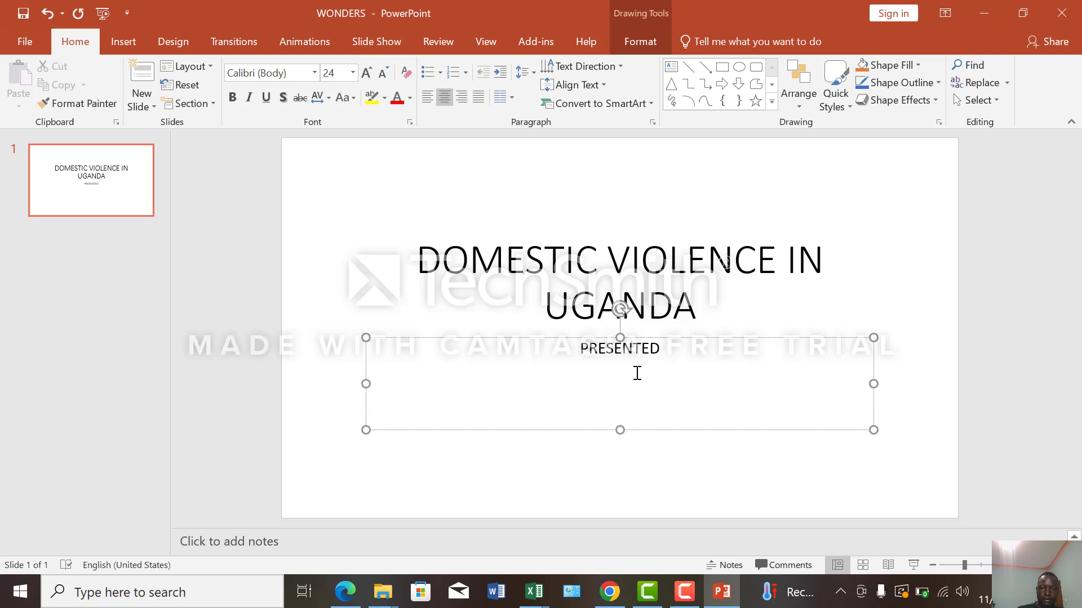
type(" BT")
key("BackSpace")
type("U")
key("BackSpace")
type("Y ")
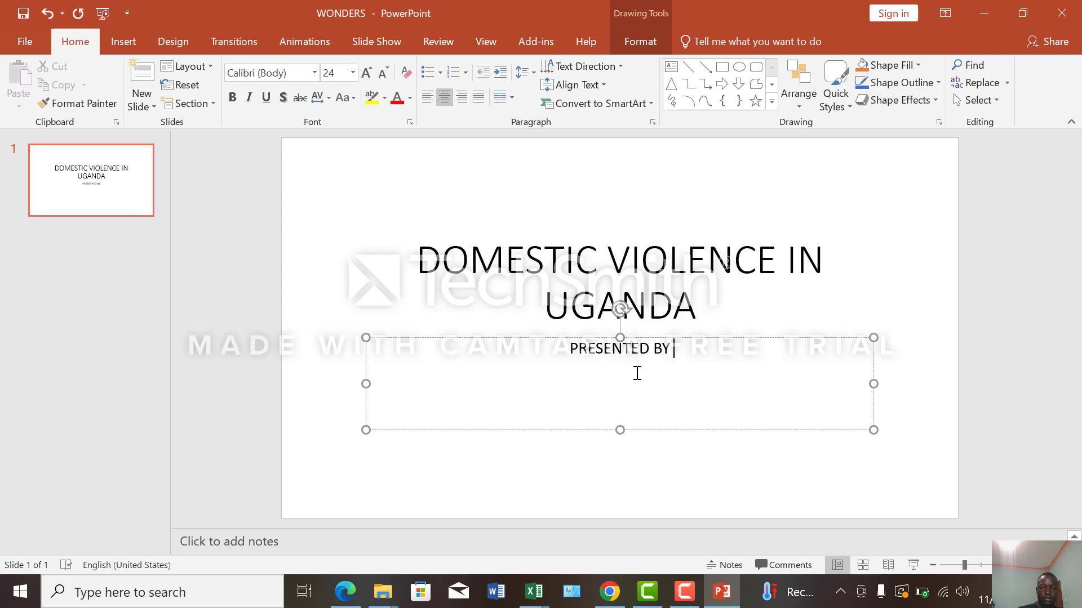
type("DIN")
key("BackSpace")
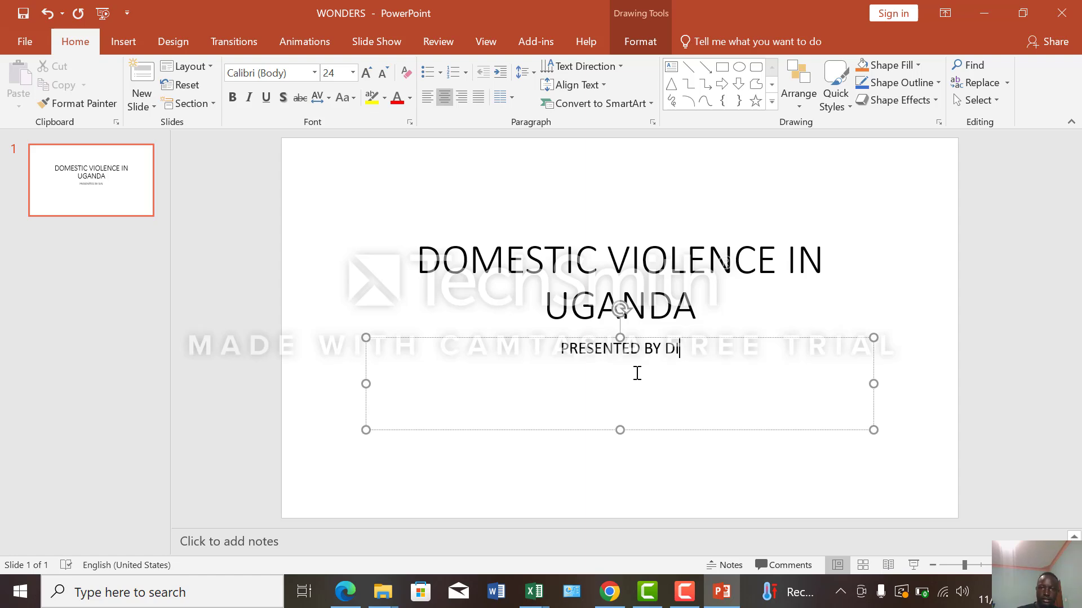
type("MA")
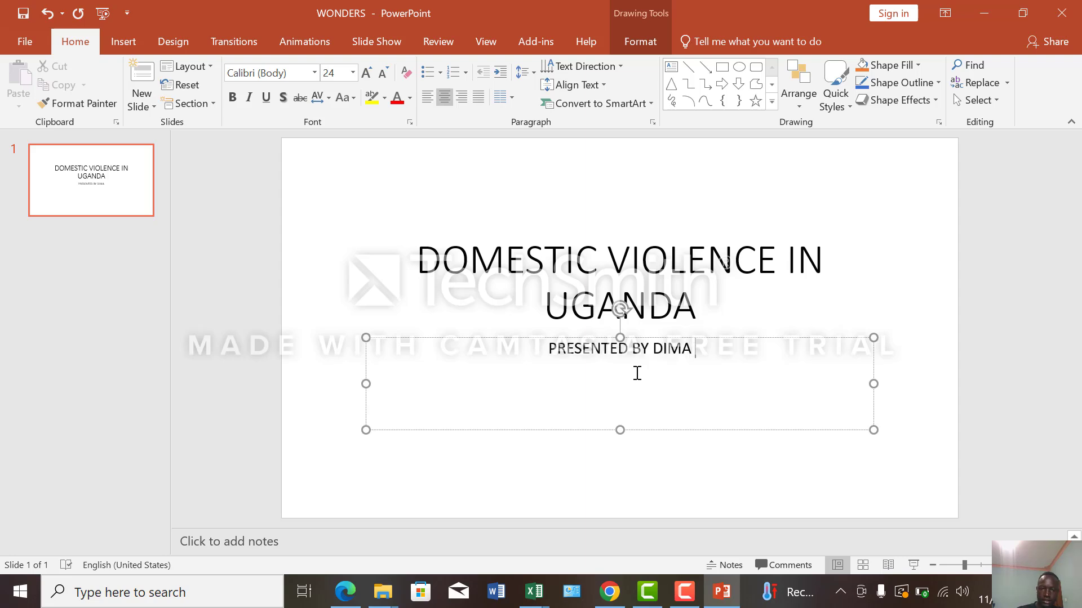
type(" M")
key("BackSpace")
Finish the presenter's name and put 'STUDENT AT GULU UNIVERSITY' on a second subtitle line.
type("NOAH")
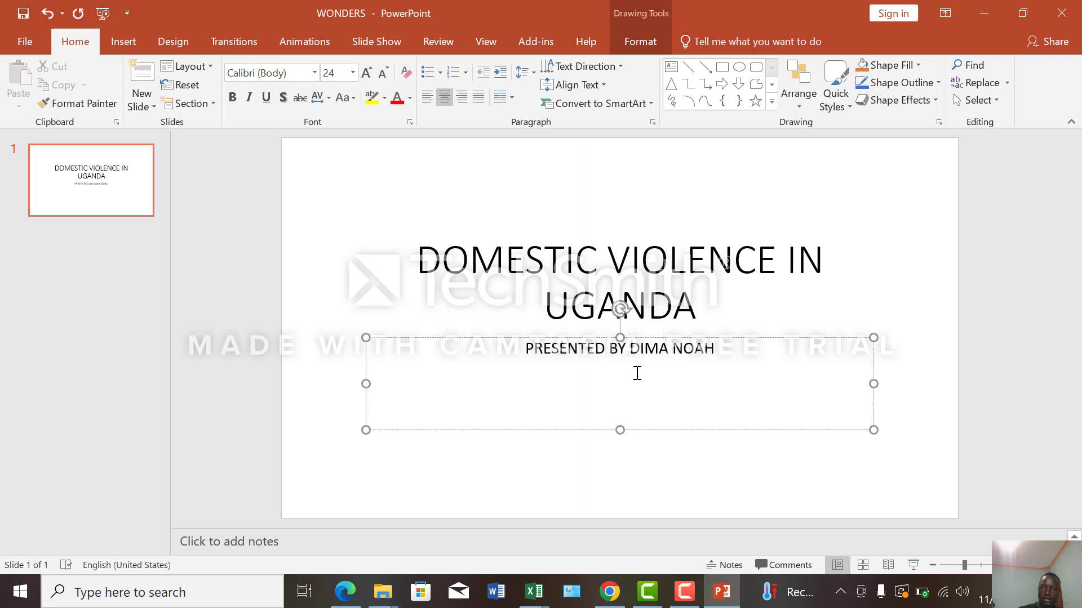
type(" ST")
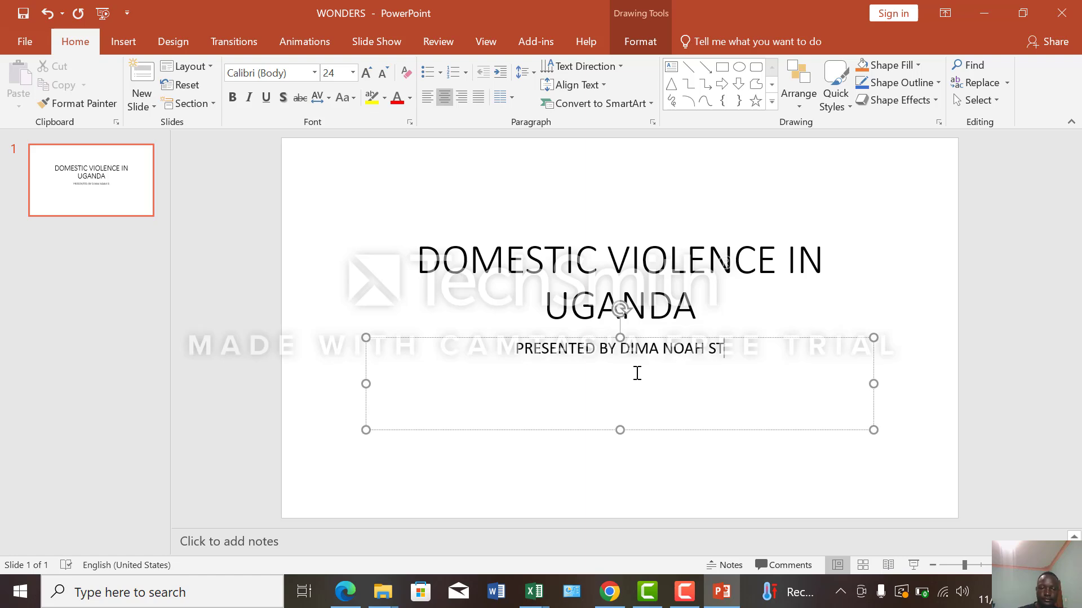
type("UDENT")
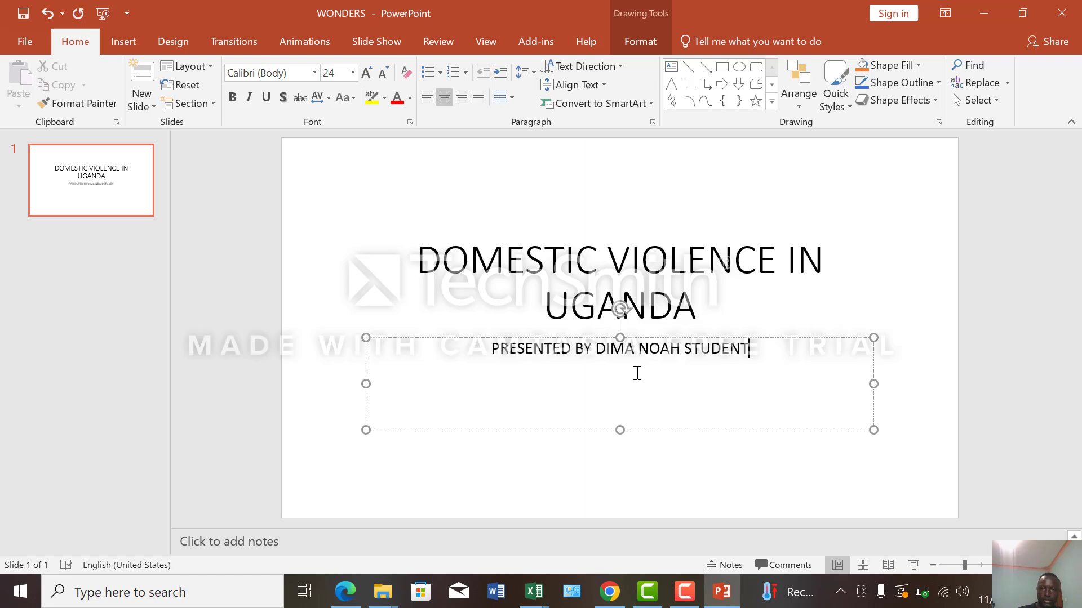
type("AT")
key("BackSpace")
key("BackSpace")
type("AT ")
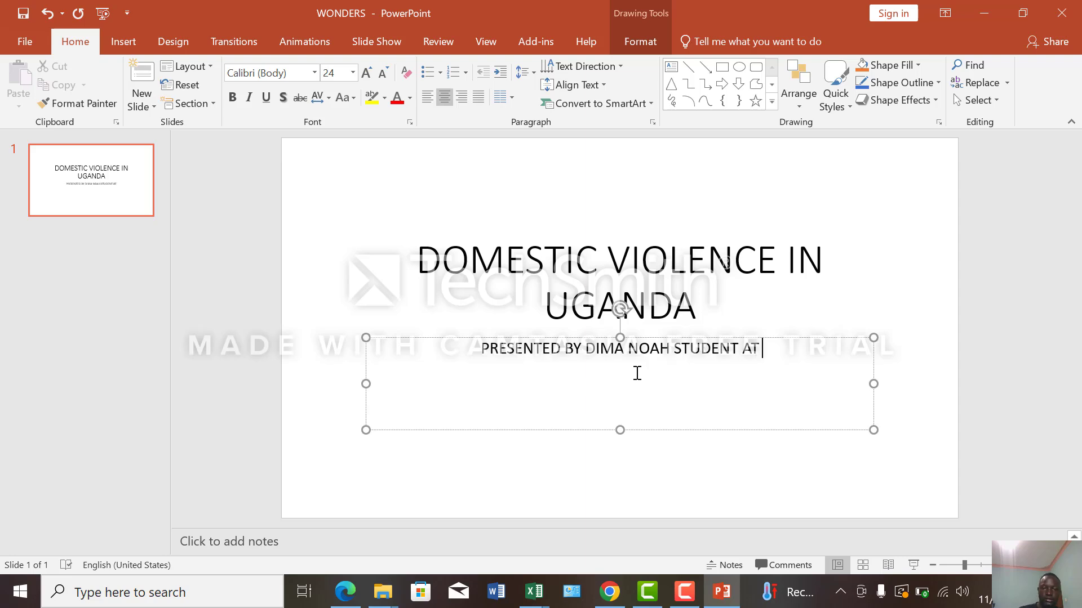
type("GULU UNIVERSITY")
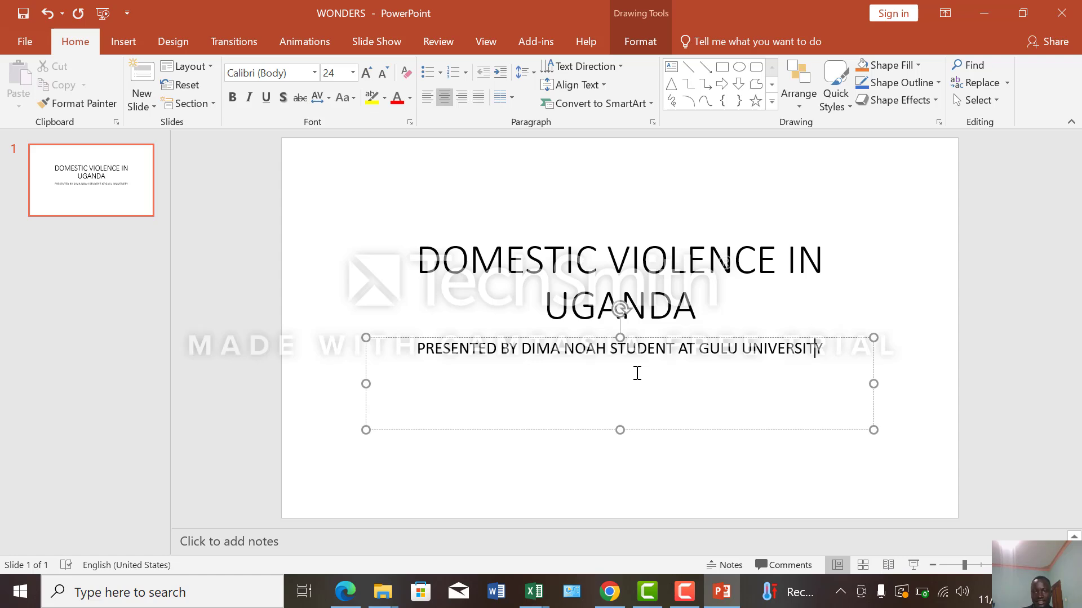
key("Left")
key("Left")
key("Left")
key("Left")
key("Left")
key("Left")
key("Left")
key("Left")
key("Left")
key("Left")
key("Left")
key("Left")
key("Left")
key("Left")
key("Left")
key("Left")
key("Left")
key("Left")
key("Left")
key("Left")
key("Left")
key("Left")
key("Left")
key("Left")
key("Left")
key("Left")
key("Return")
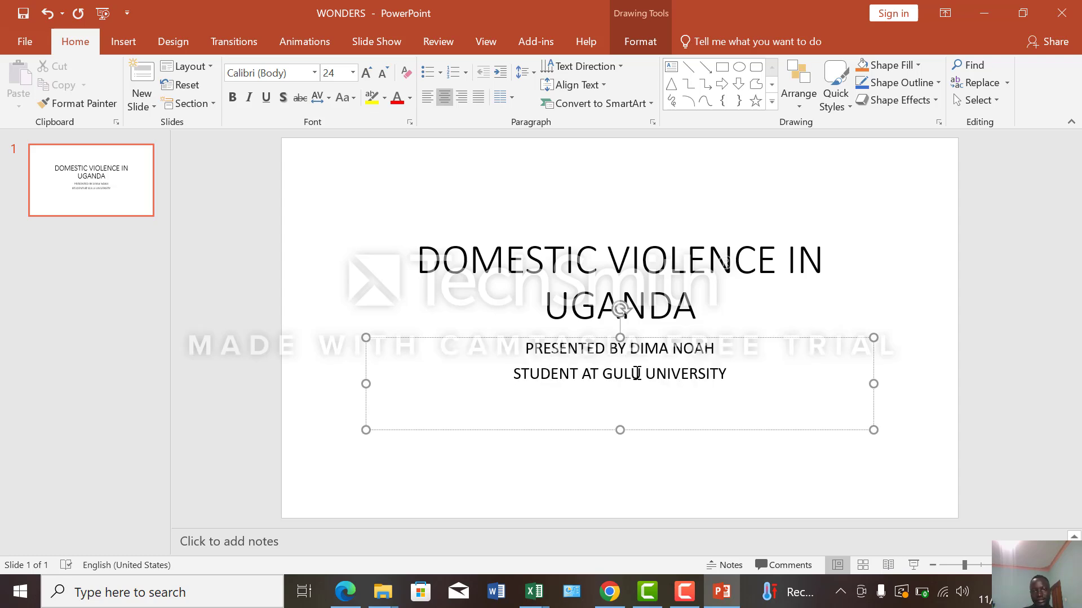
left_click(369, 260)
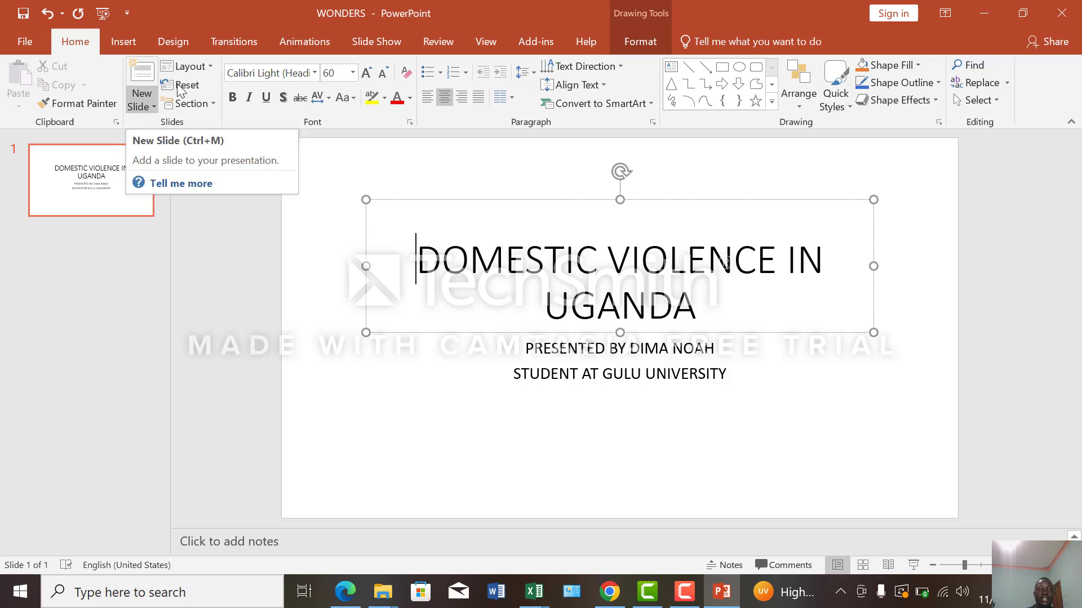
left_click(210, 66)
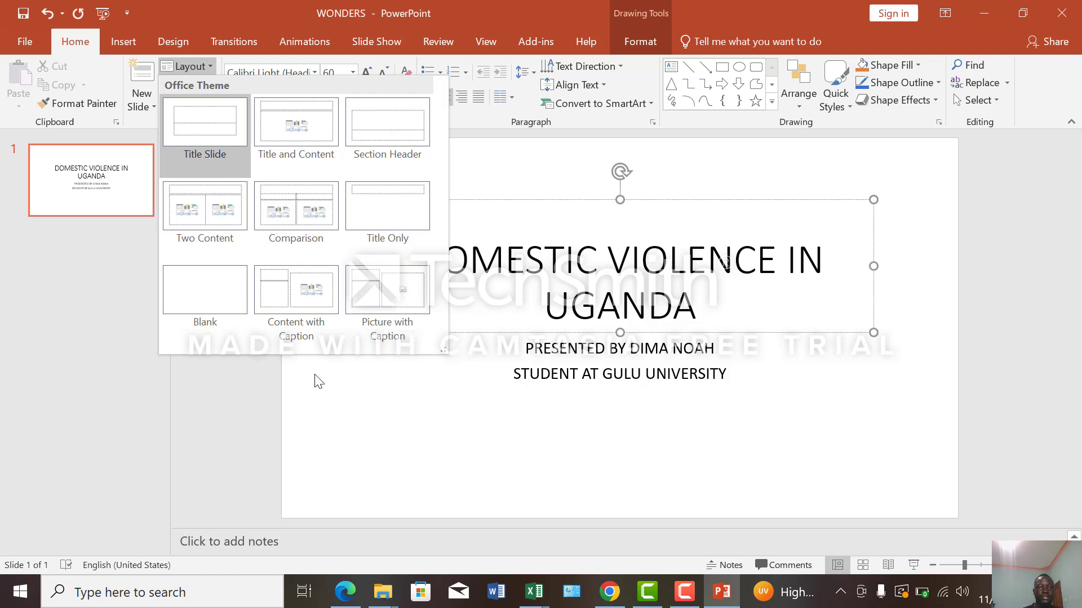
left_click(241, 379)
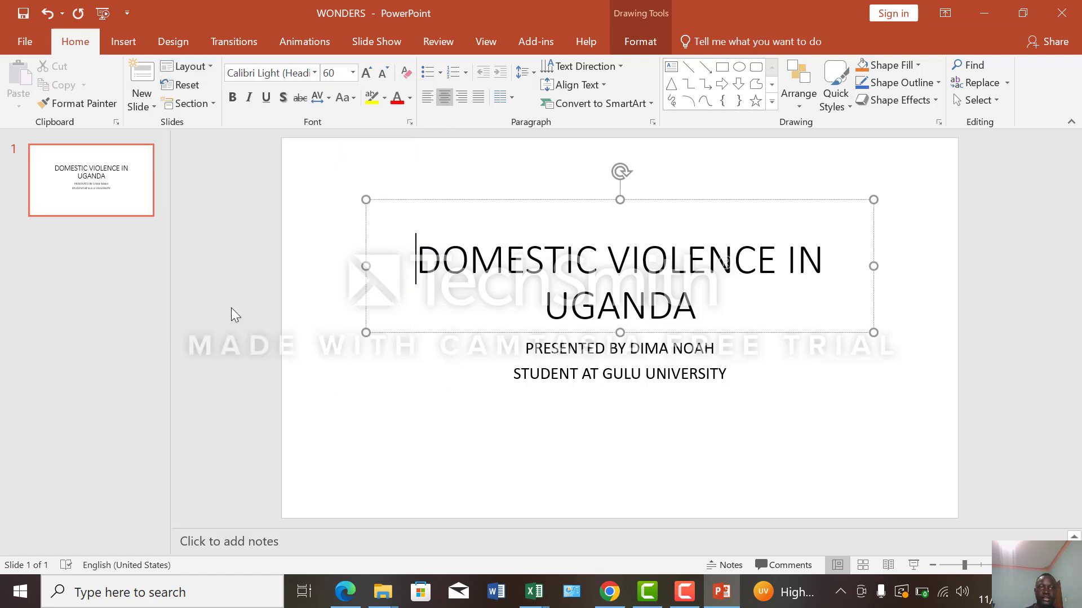
left_click(203, 106)
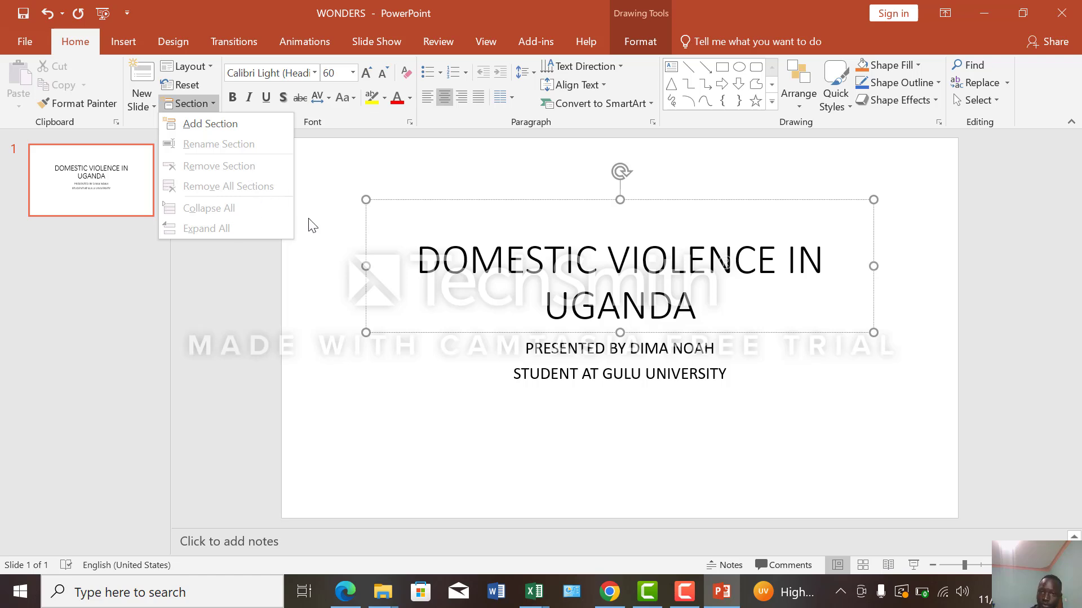
Set the word DOMESTIC in the title to Arial Black, size 32.
left_click(246, 263)
left_click(256, 217)
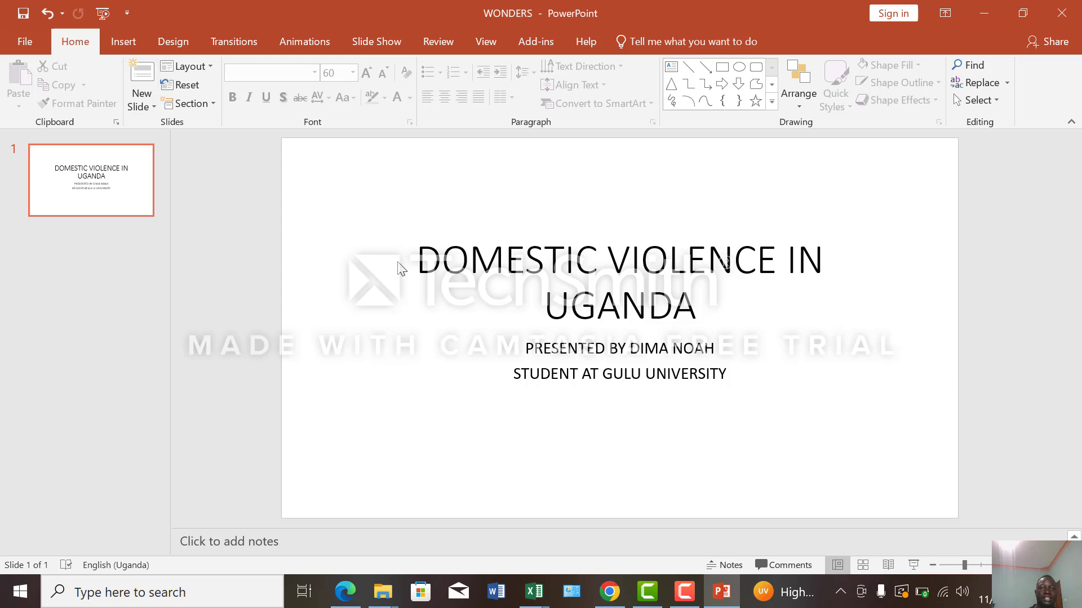
left_click(440, 257)
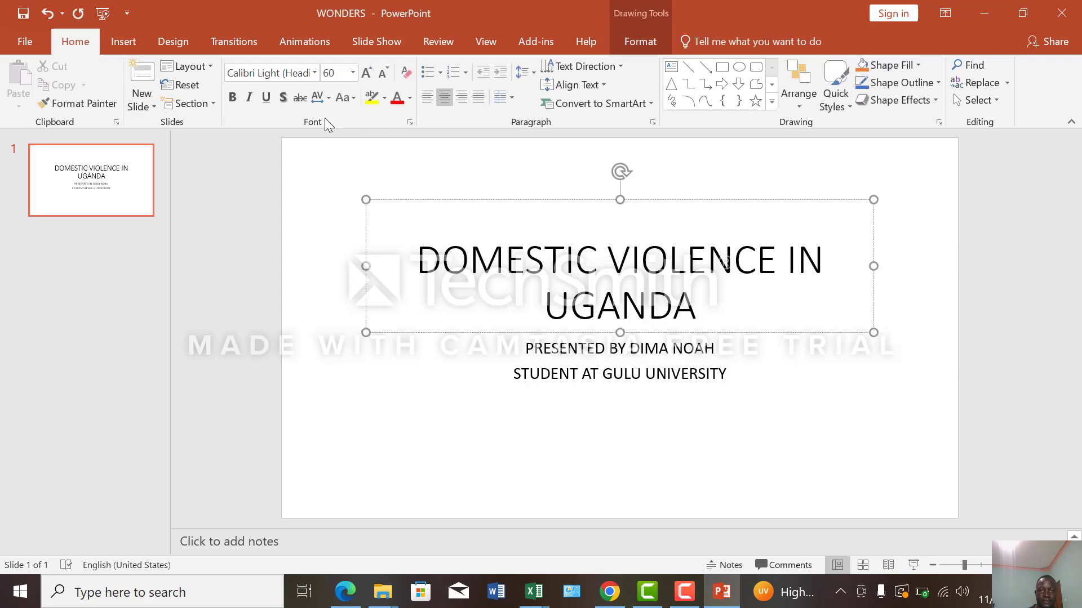
left_click(315, 73)
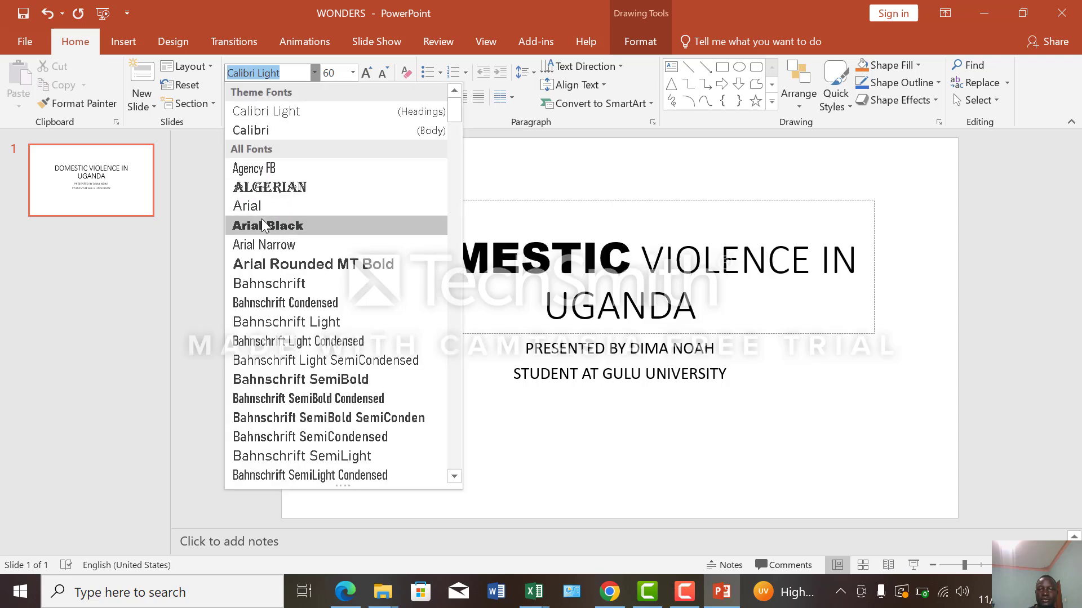
left_click(262, 220)
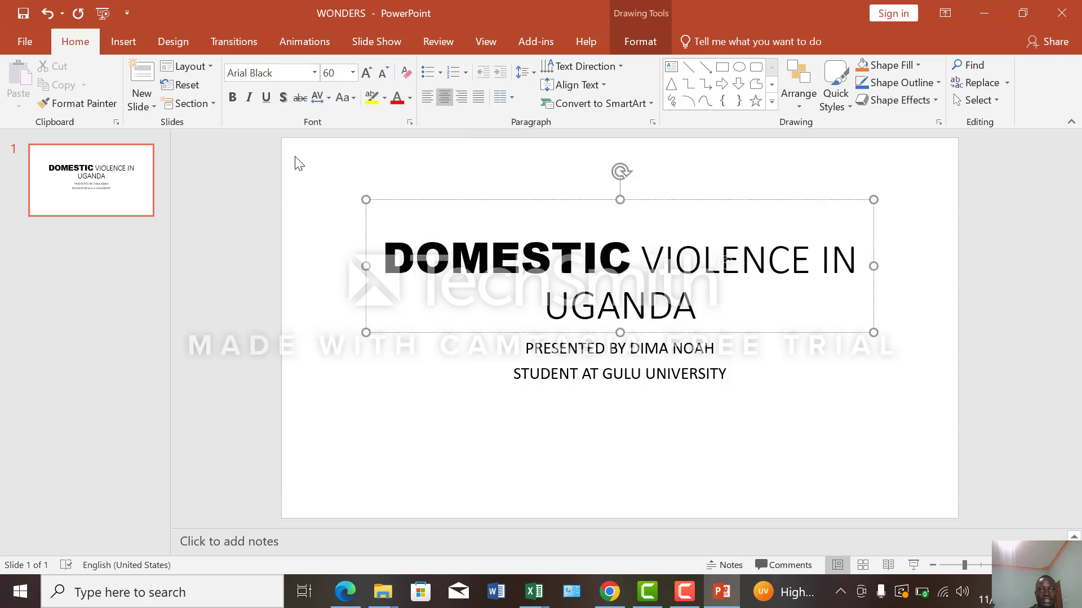
left_click(350, 77)
left_click(330, 288)
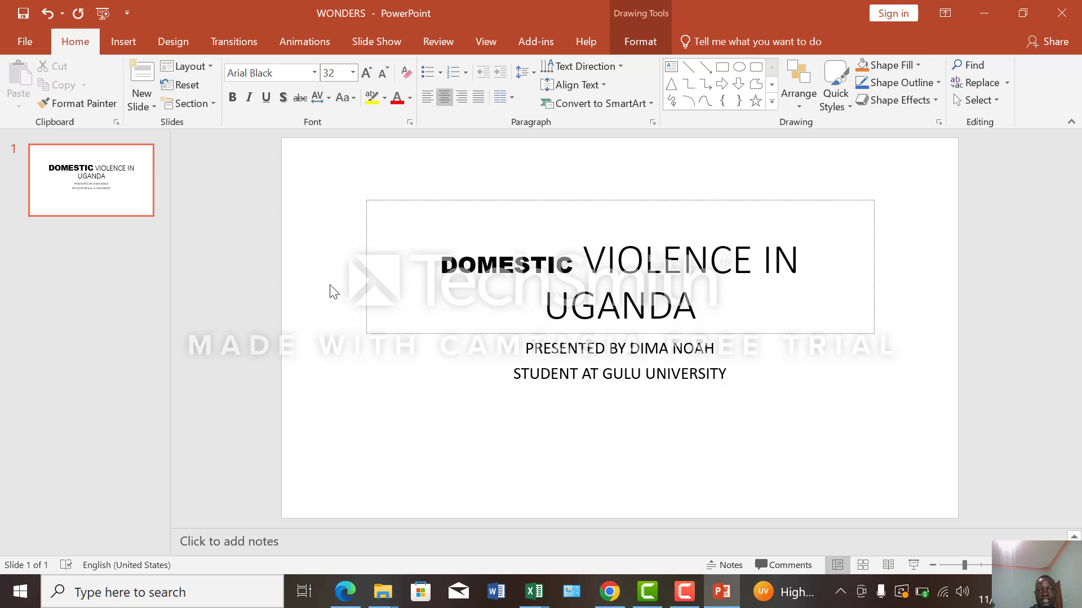
Make DOMESTIC italic, underlined, shadowed and red, then clear all its formatting.
left_click(250, 99)
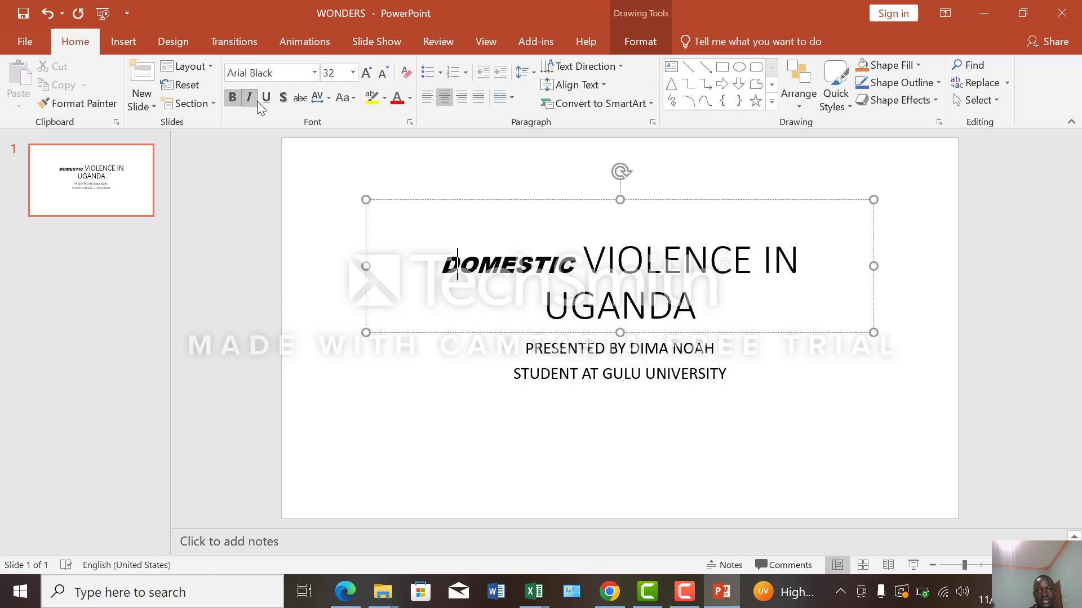
left_click(265, 100)
left_click(279, 95)
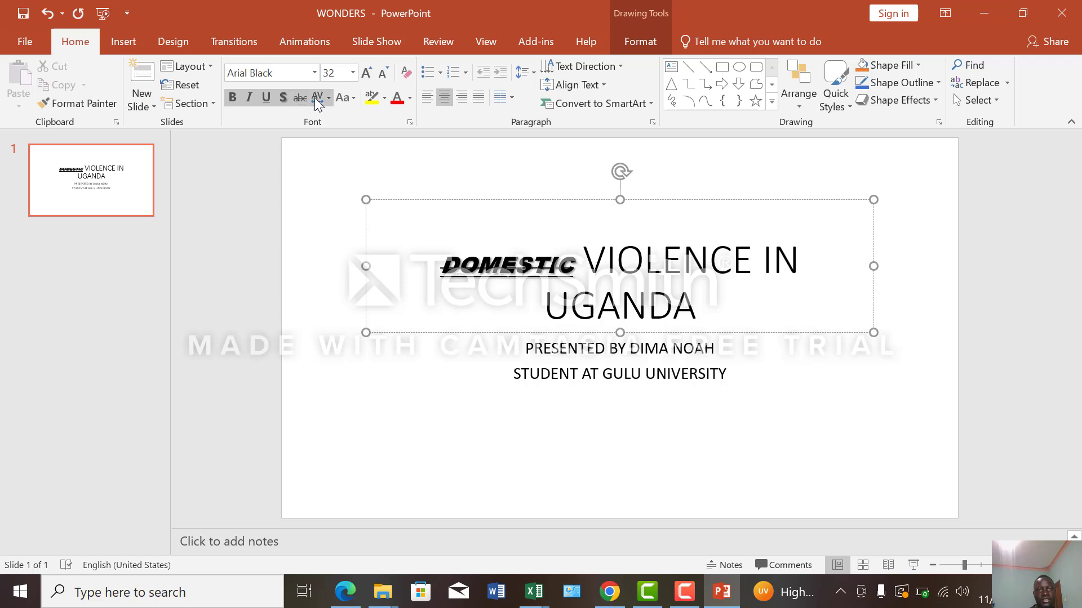
left_click(316, 97)
left_click(327, 99)
left_click(342, 97)
left_click(396, 99)
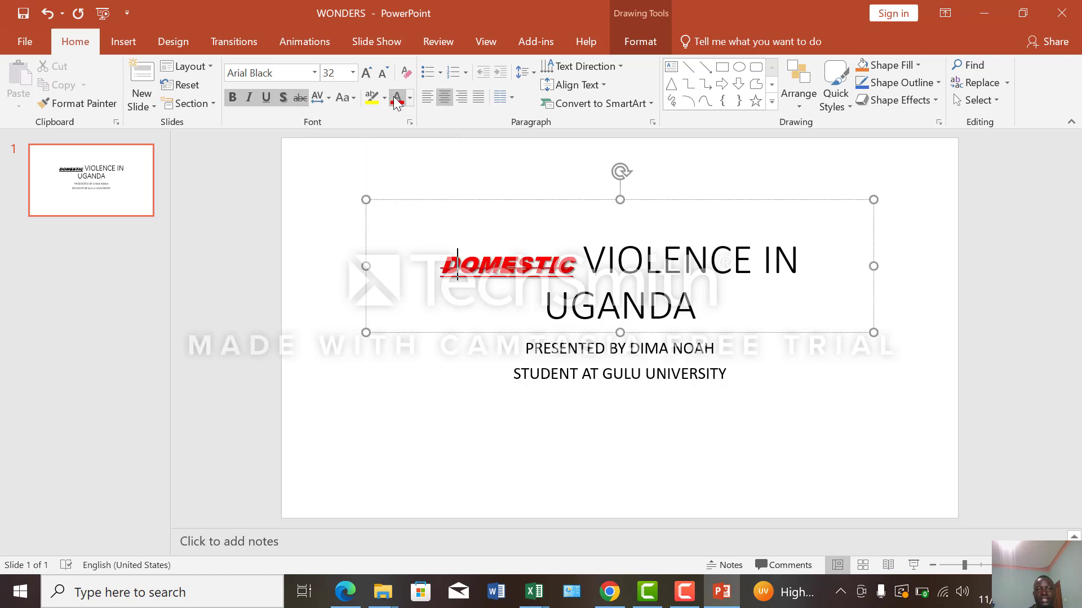
left_click(411, 97)
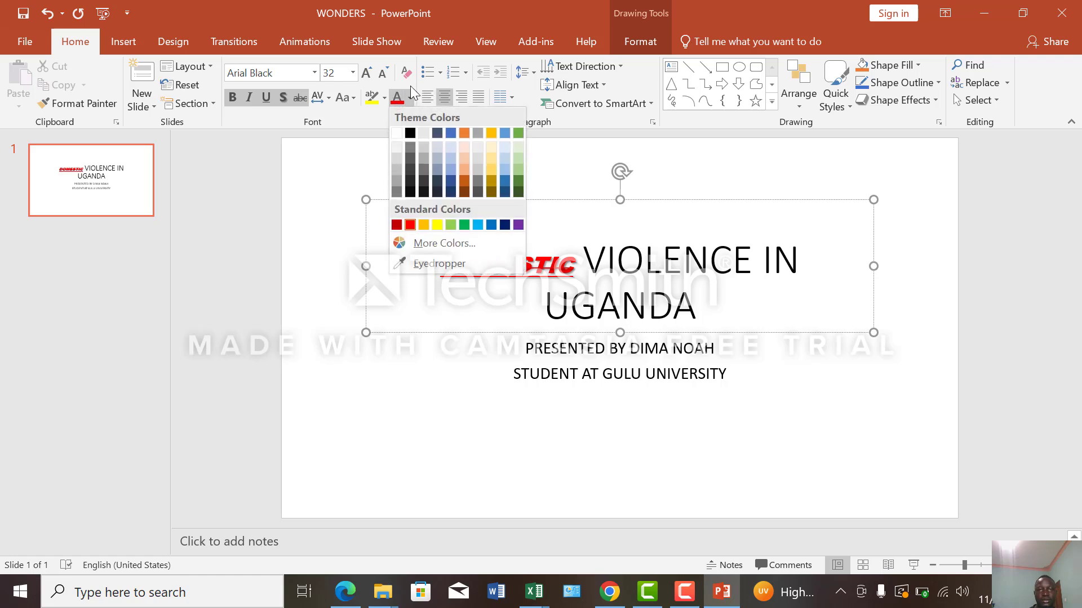
left_click(407, 72)
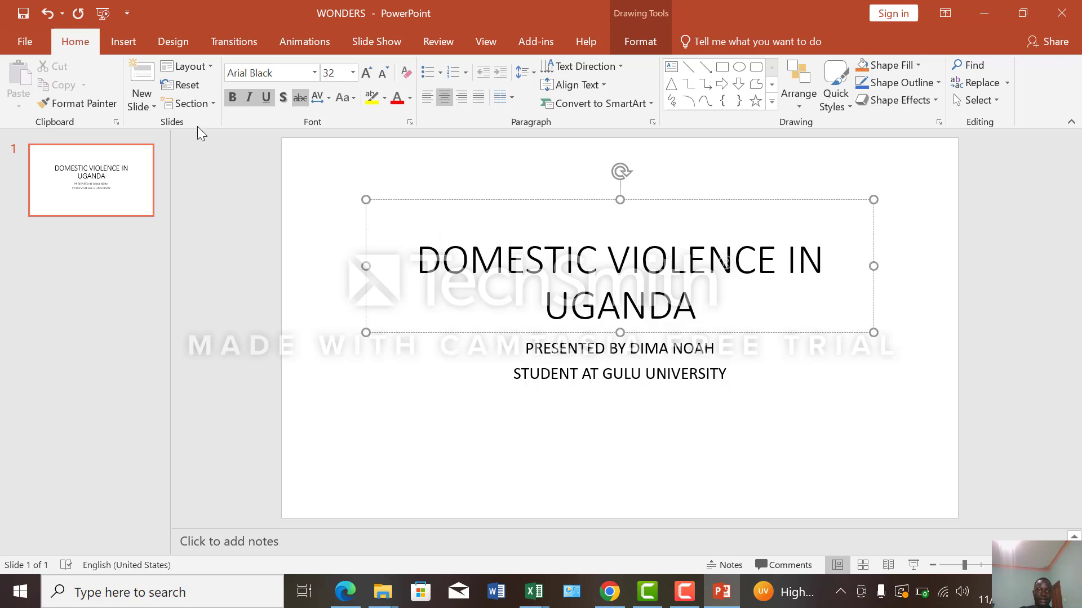
left_click(135, 42)
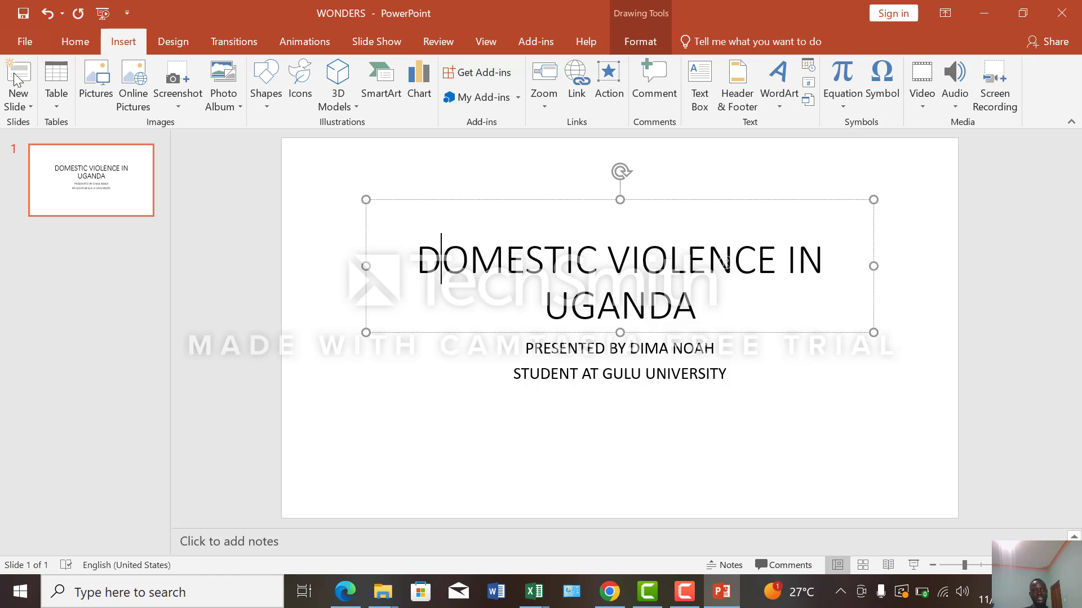
left_click(30, 99)
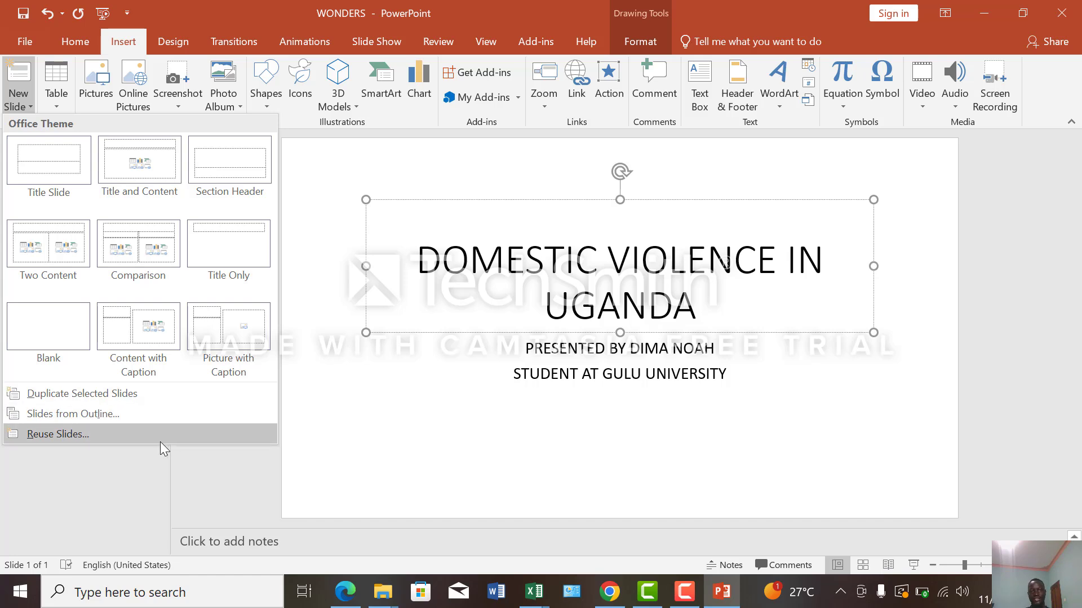
left_click(214, 495)
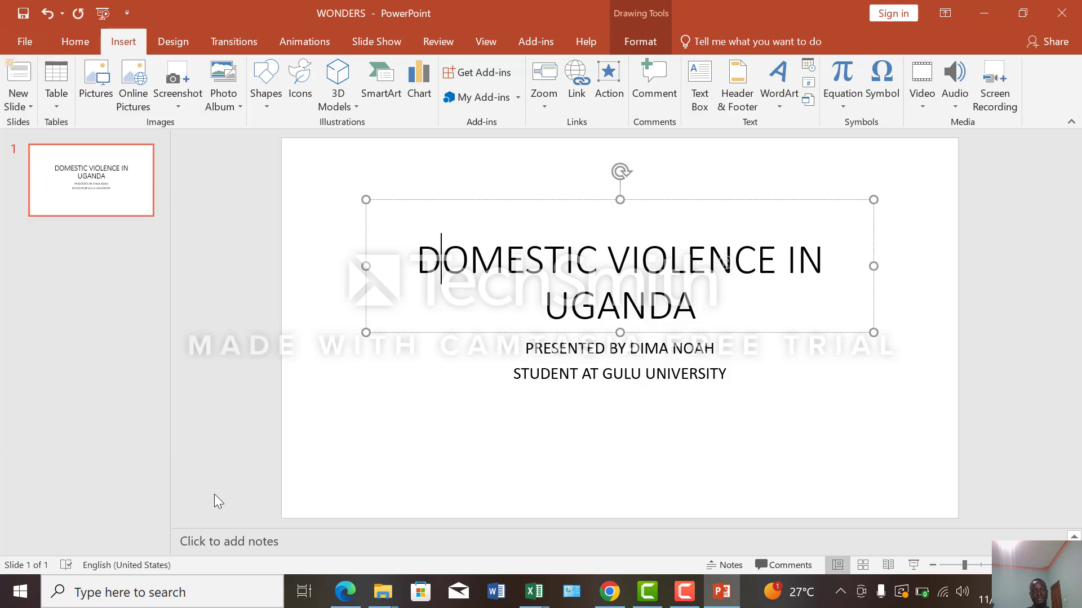
left_click(49, 105)
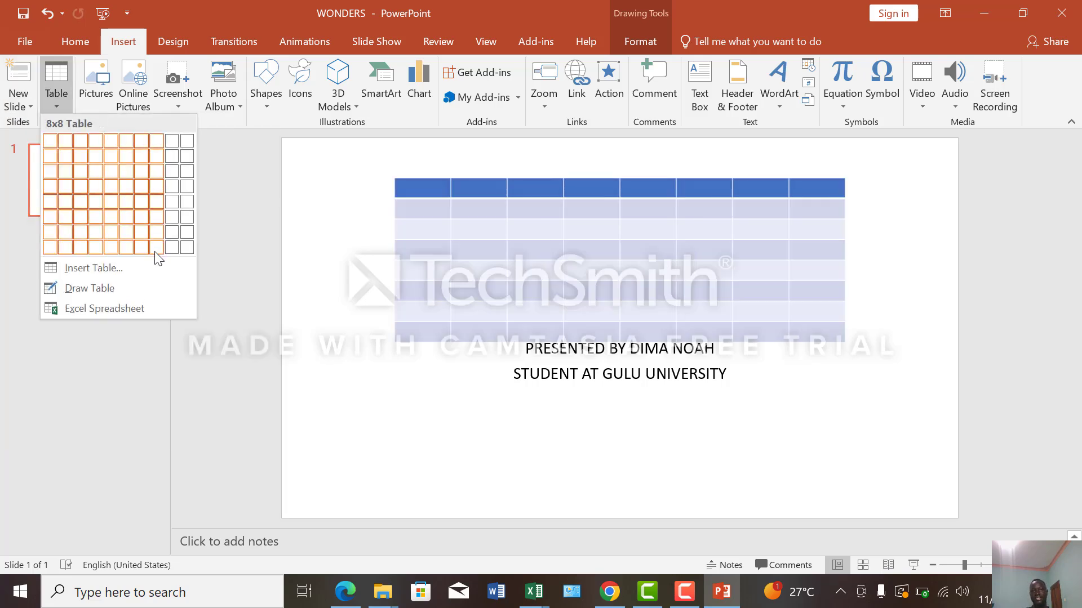
left_click(265, 406)
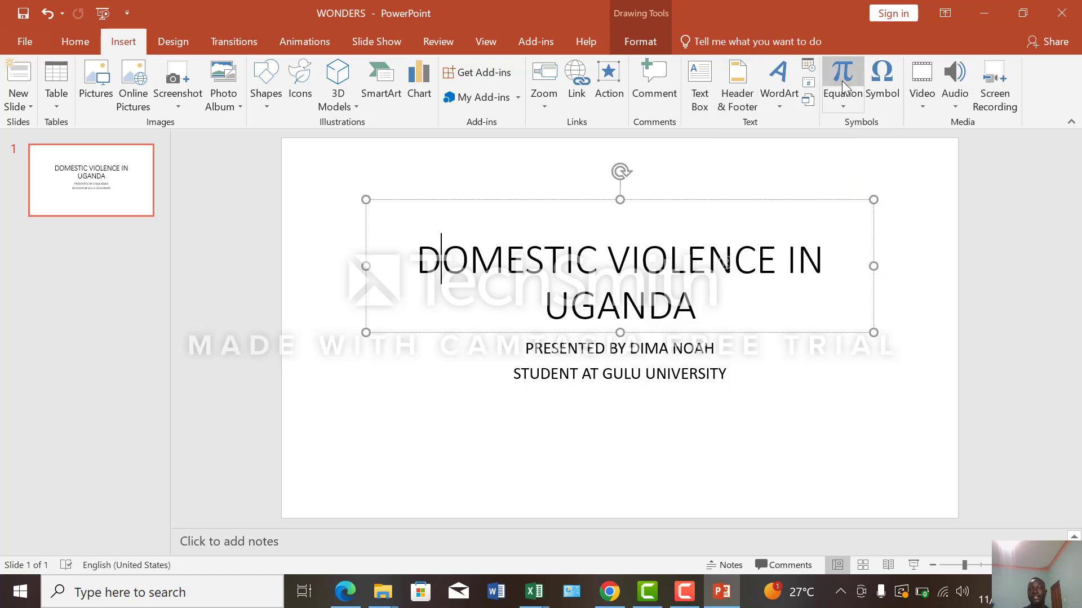
left_click(843, 104)
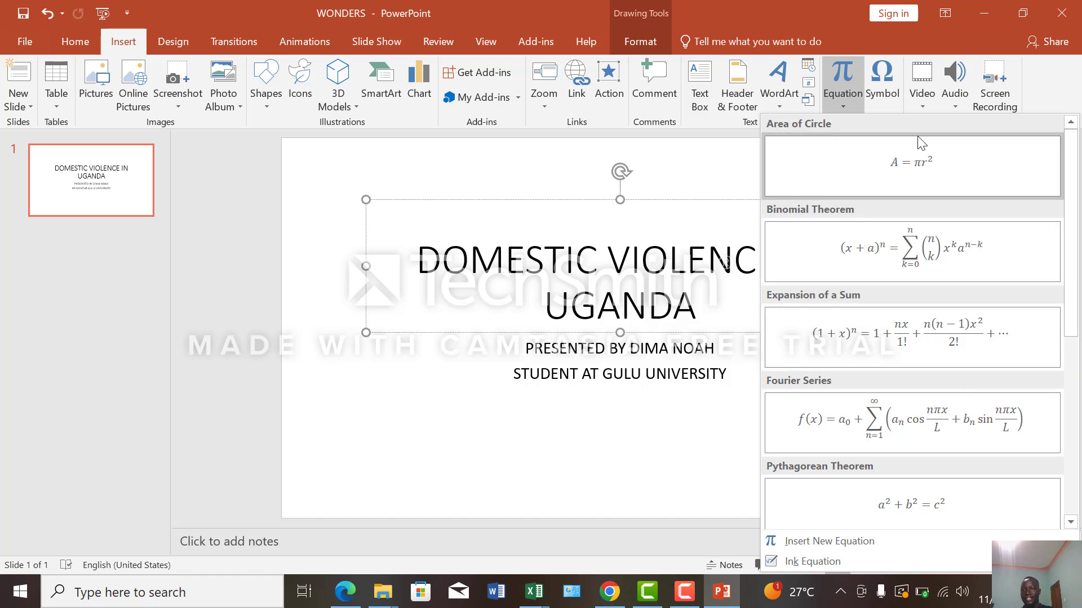
left_click(894, 86)
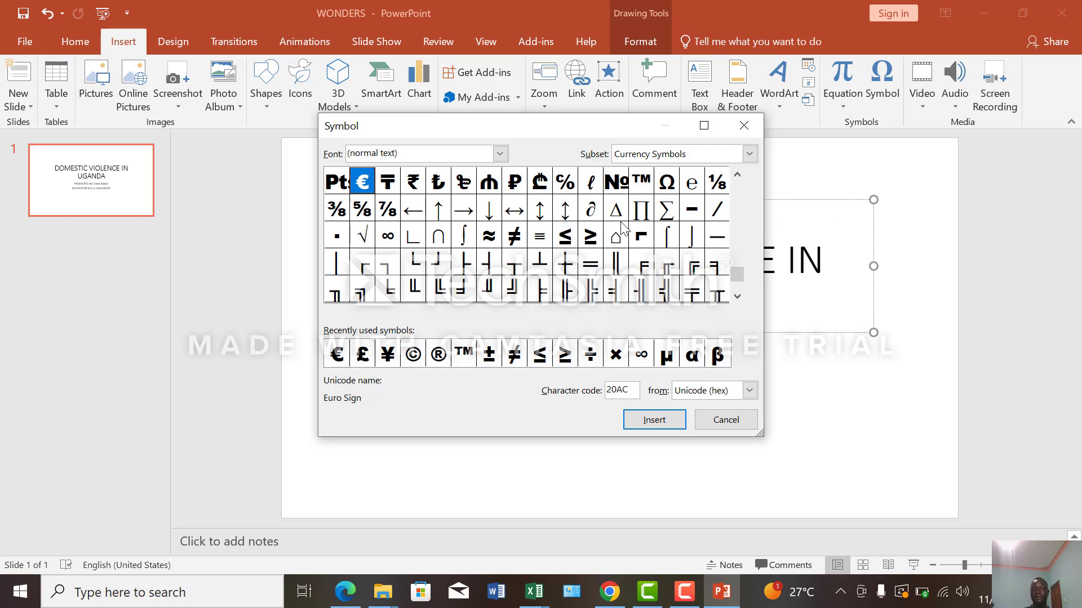
left_click(888, 383)
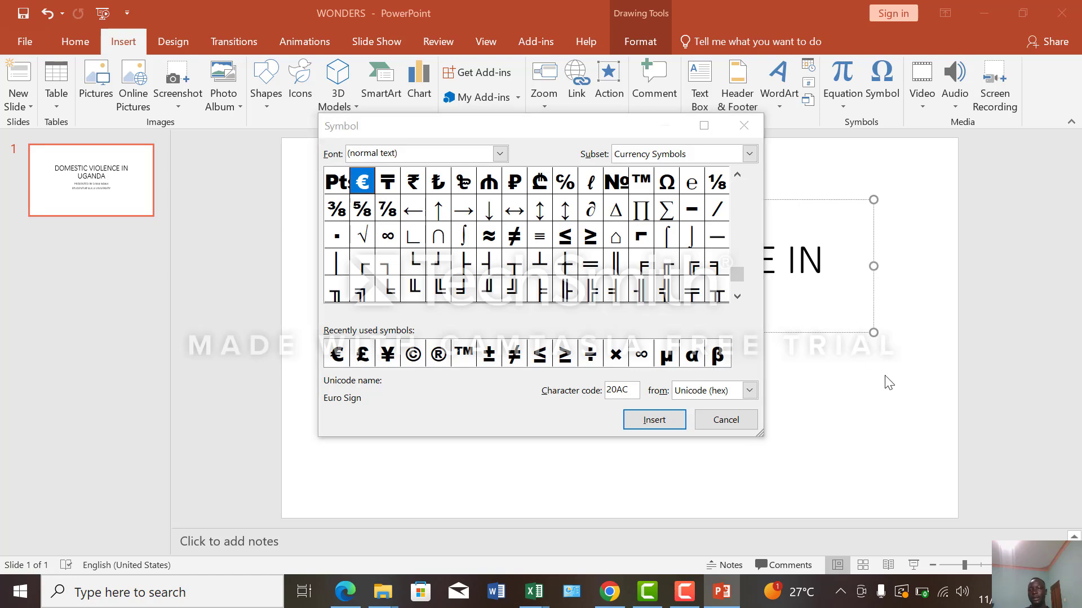
left_click(745, 128)
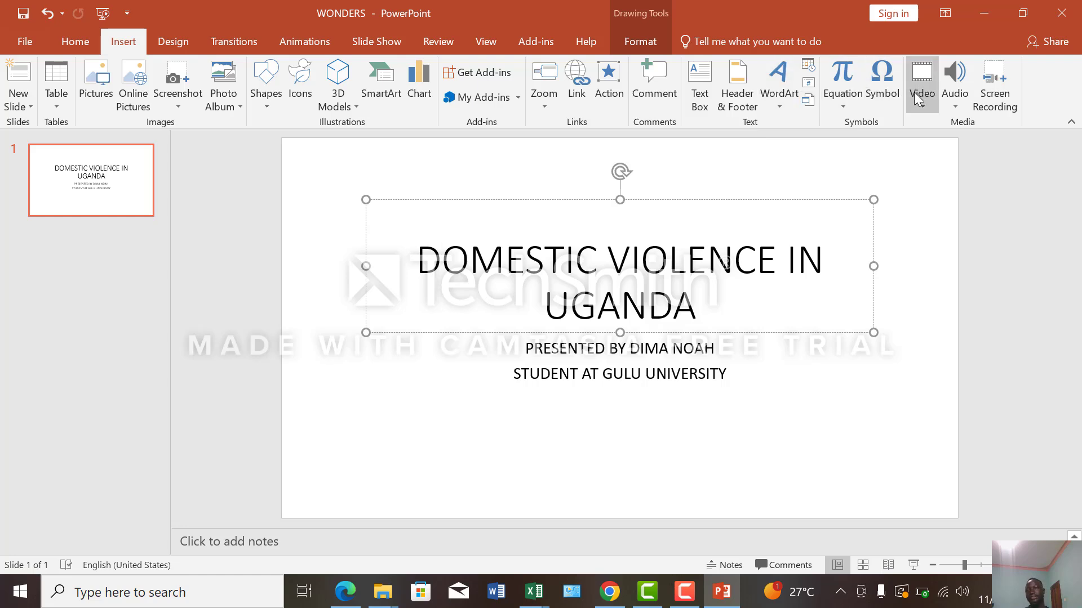
Look through the Video and Audio insert options, then switch to the Design themes gallery.
left_click(922, 106)
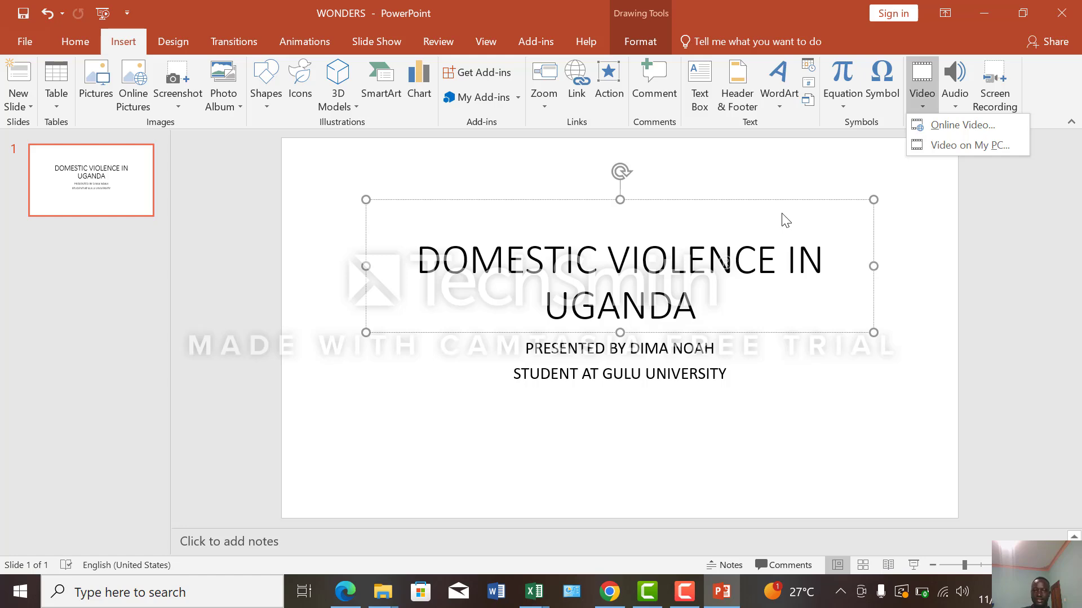
left_click(954, 103)
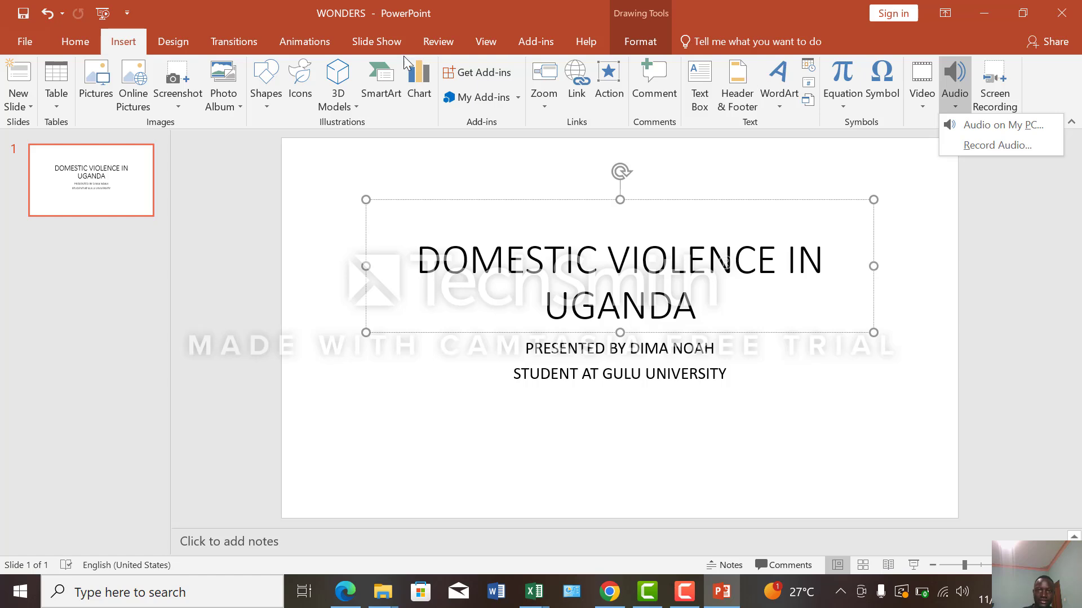
left_click(184, 48)
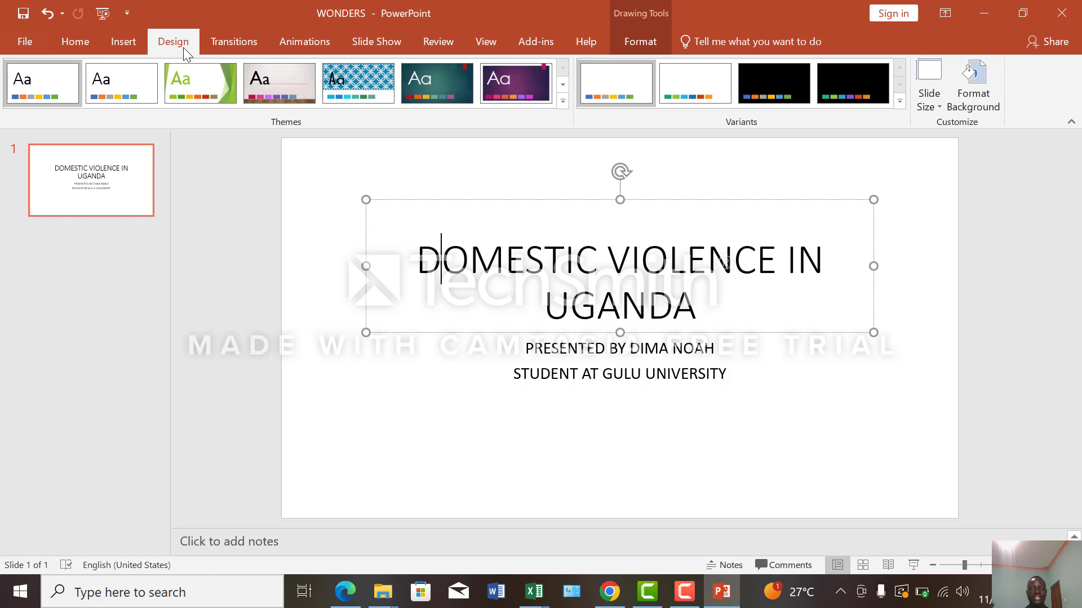
Try the default, Facet, wood-floor, blue and teal themes, settling on the purple theme.
left_click(52, 100)
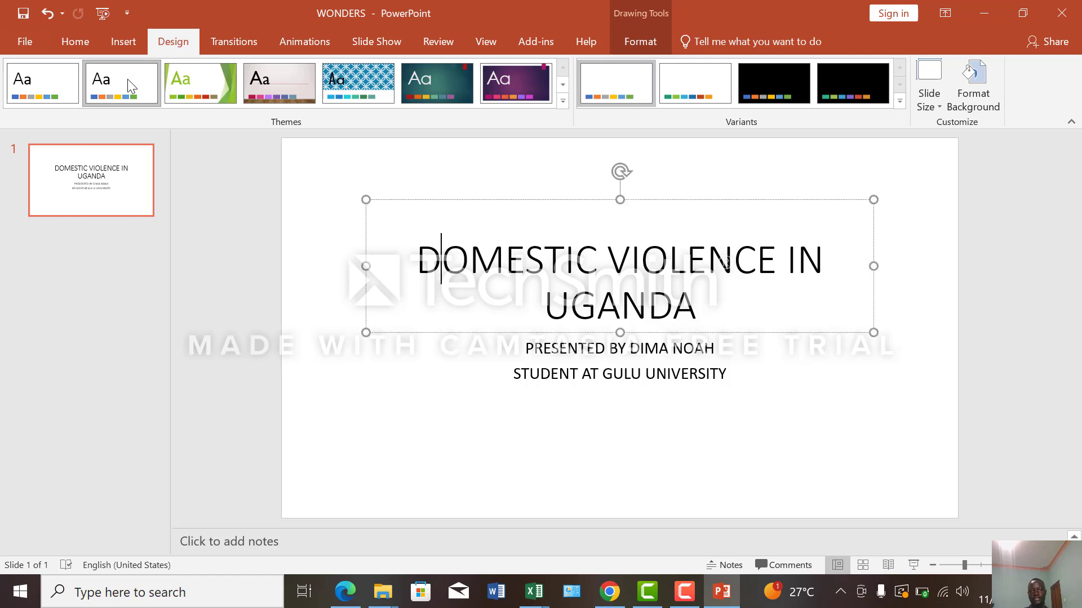
left_click(189, 83)
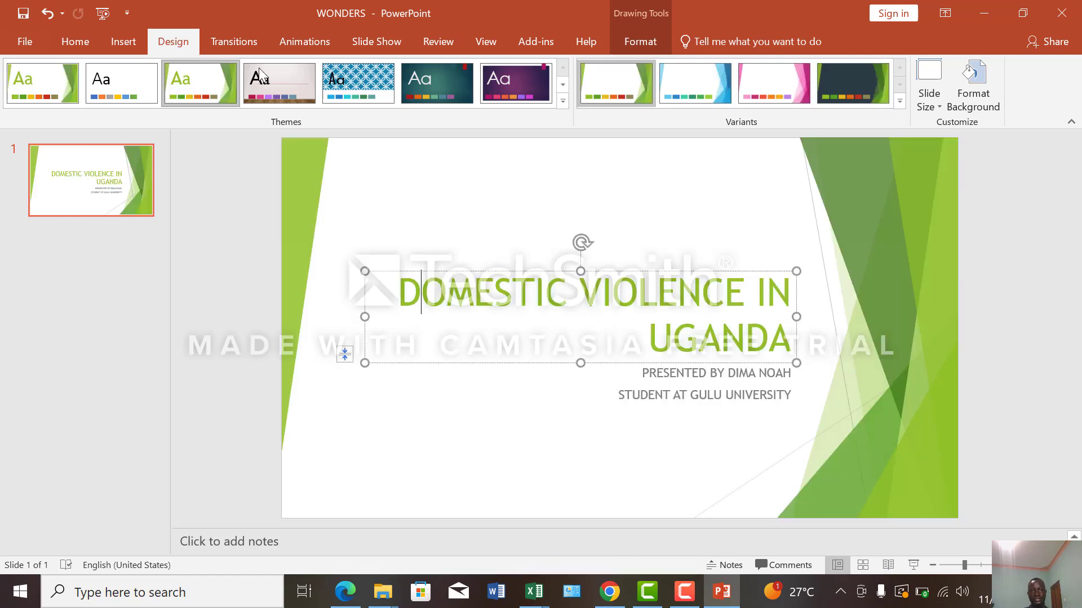
left_click(292, 77)
left_click(321, 82)
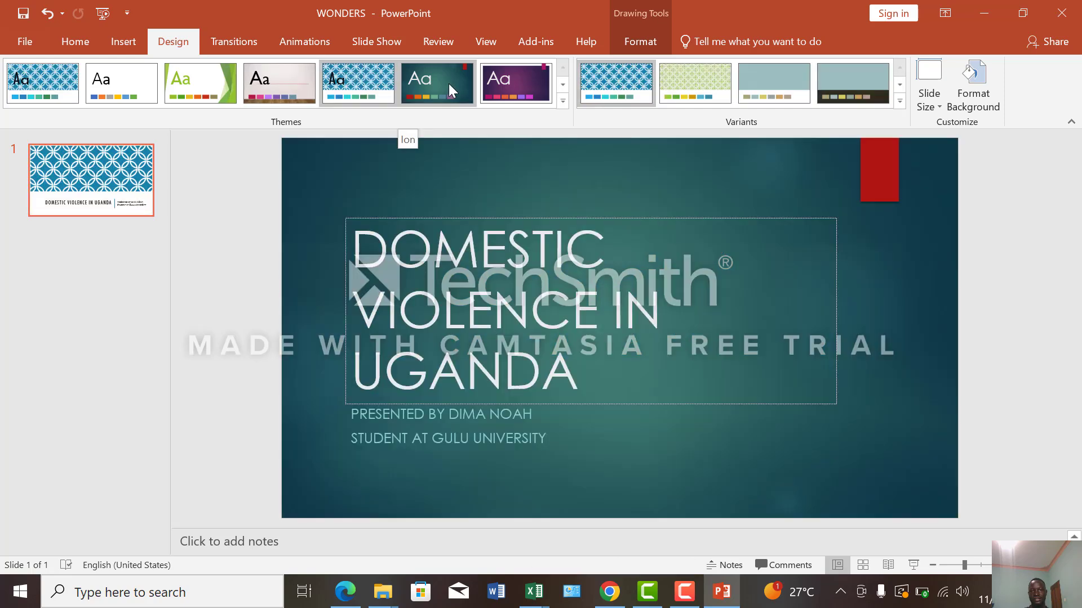
left_click(448, 83)
left_click(511, 84)
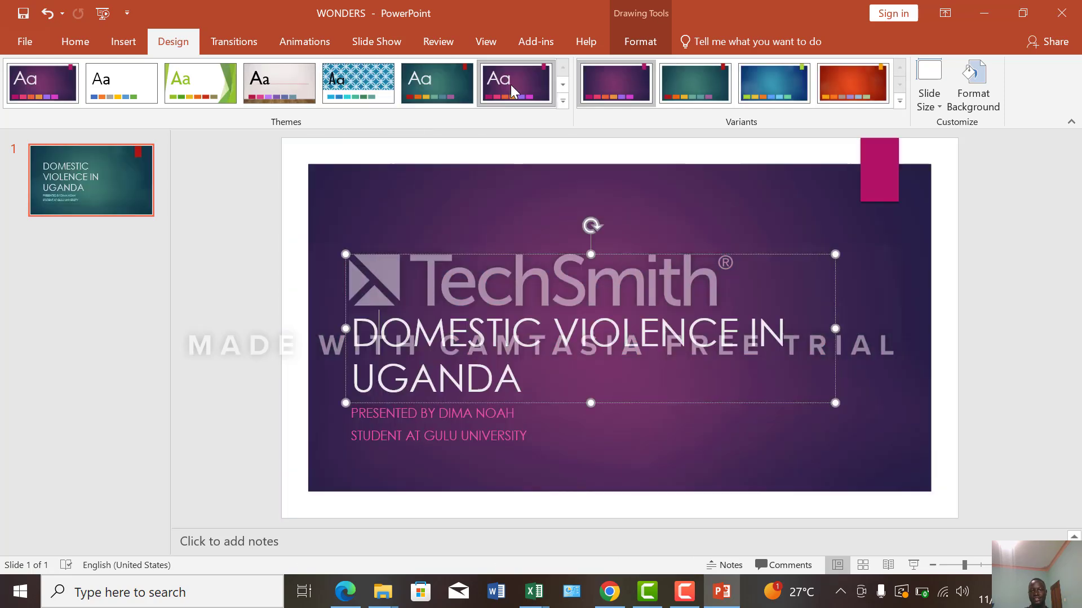
Cycle through the theme's colour variants and apply the orange one.
left_click(599, 89)
left_click(685, 85)
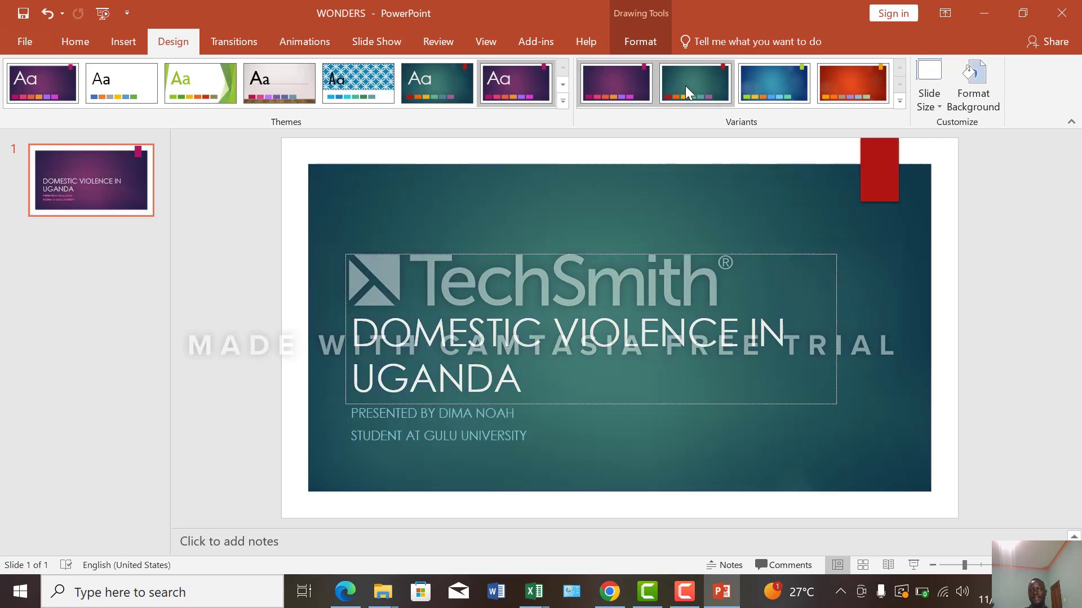
left_click(758, 80)
left_click(847, 89)
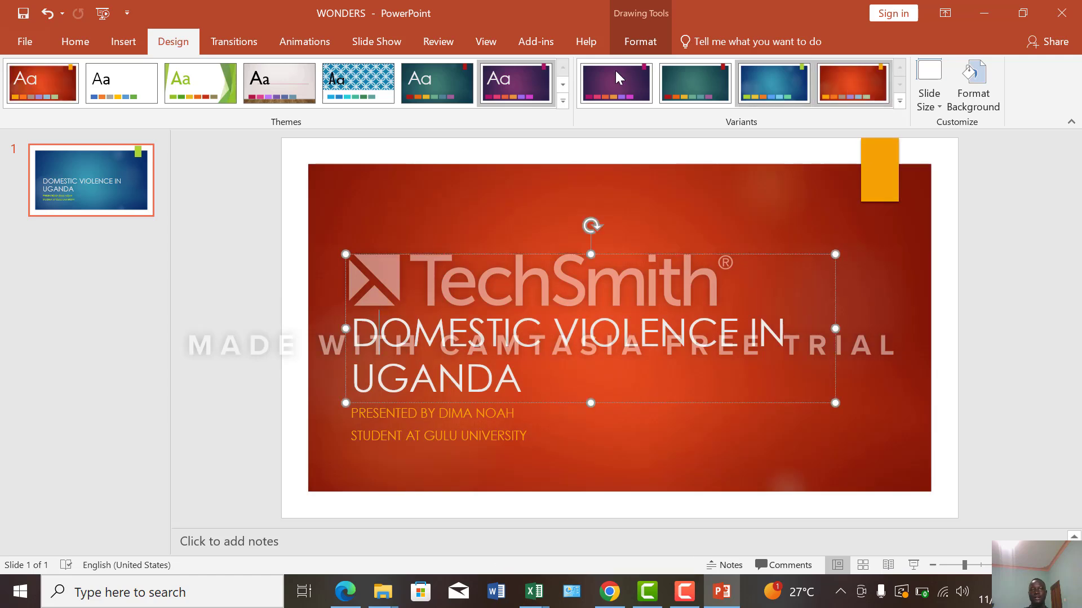
Try Fade, Push, Wipe and Split transitions, ending with Reveal at duration 03.40.
left_click(246, 43)
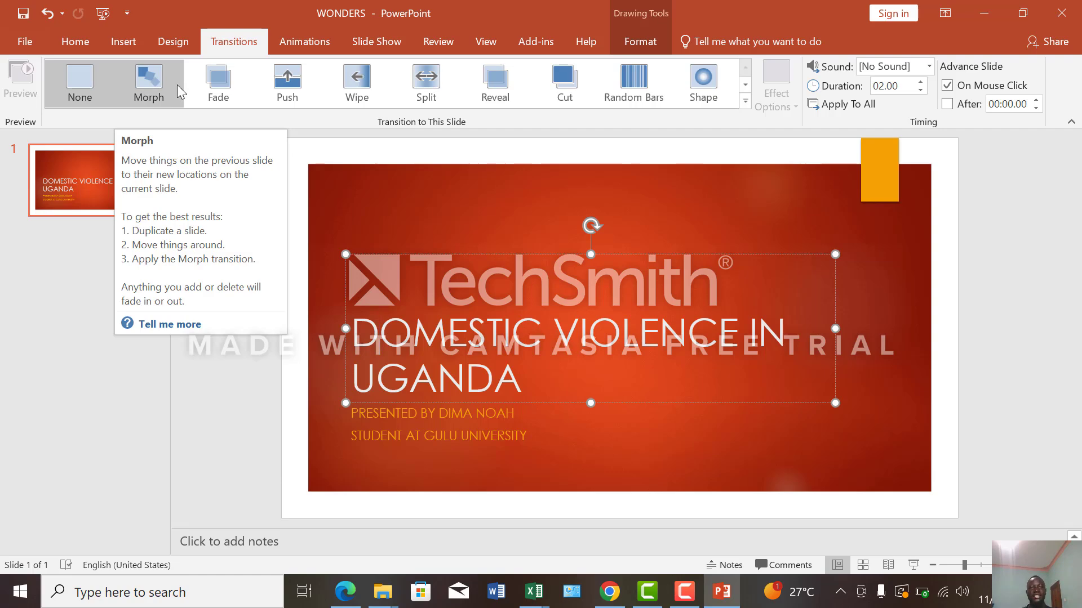
left_click(229, 79)
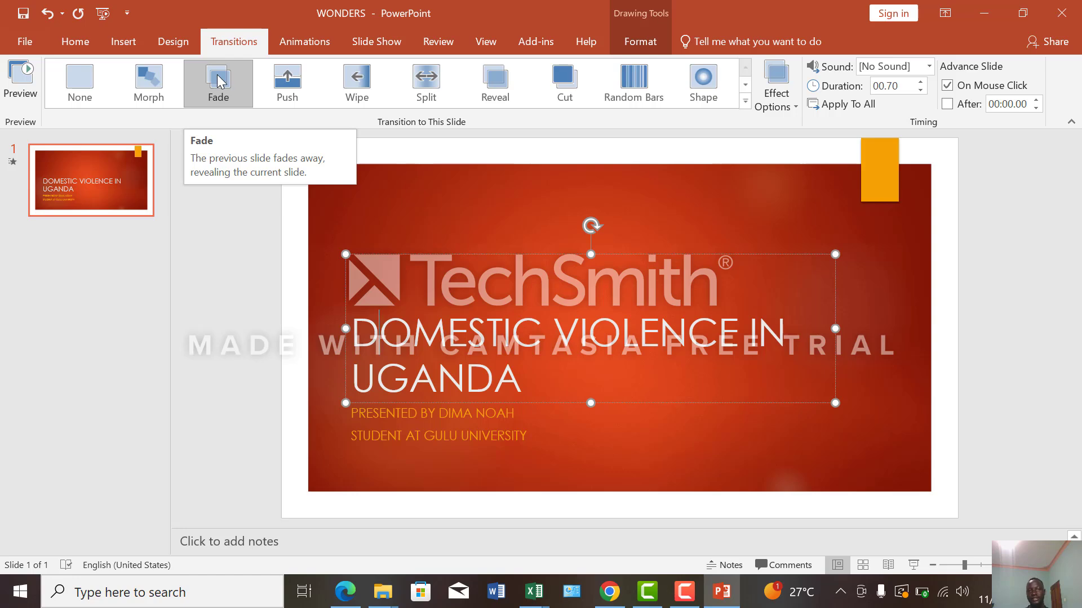
left_click(219, 82)
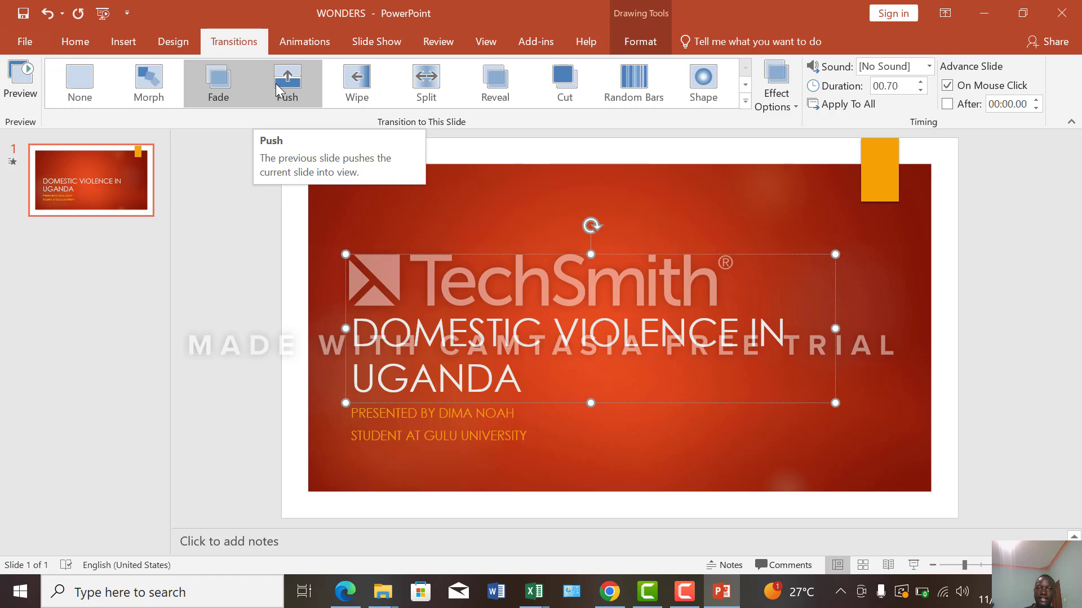
left_click(275, 84)
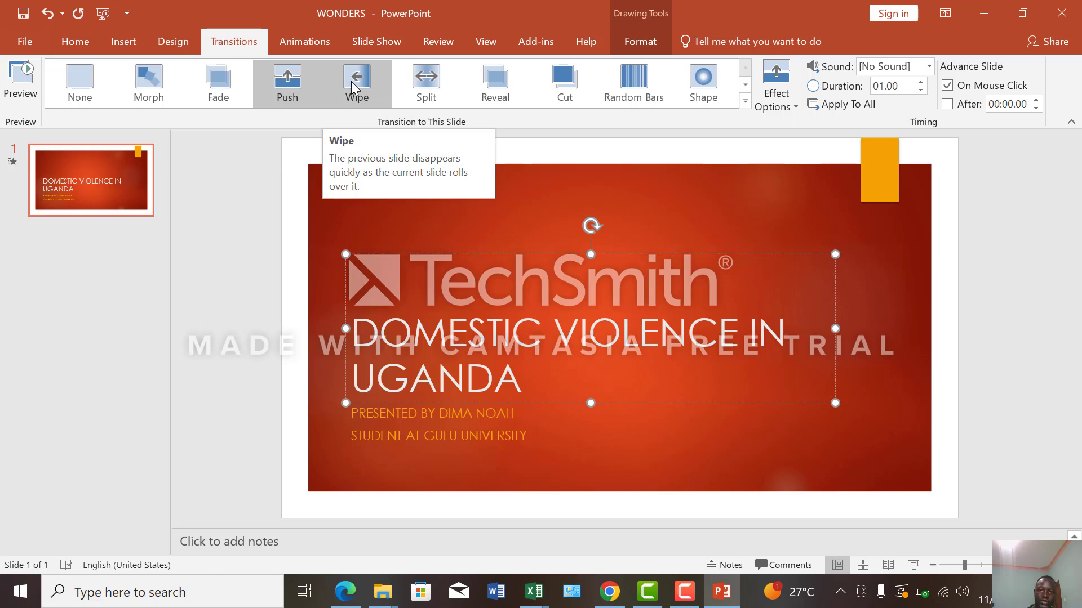
left_click(350, 81)
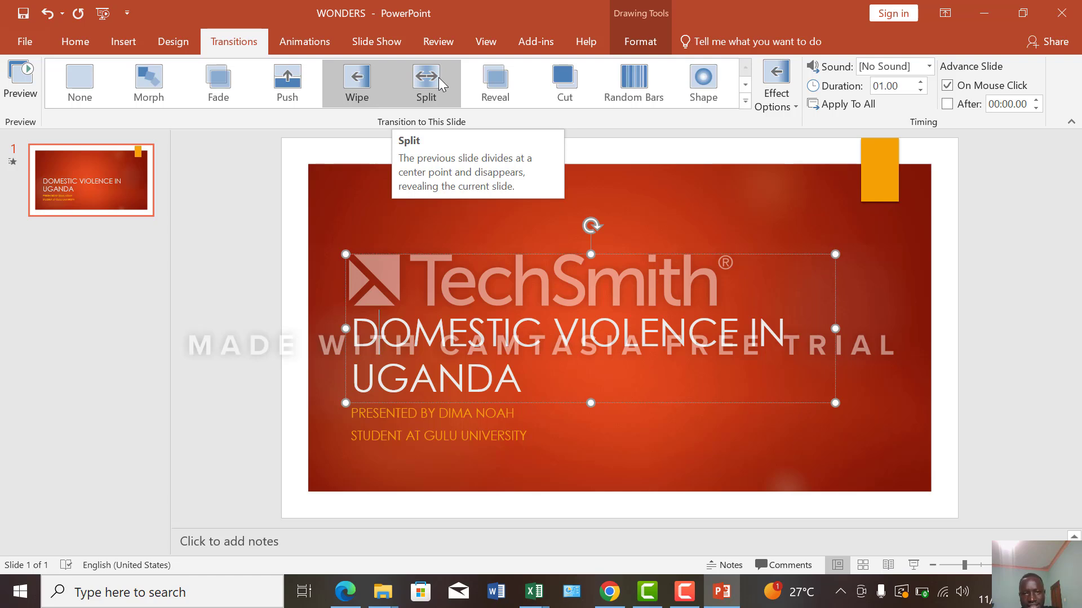
left_click(438, 77)
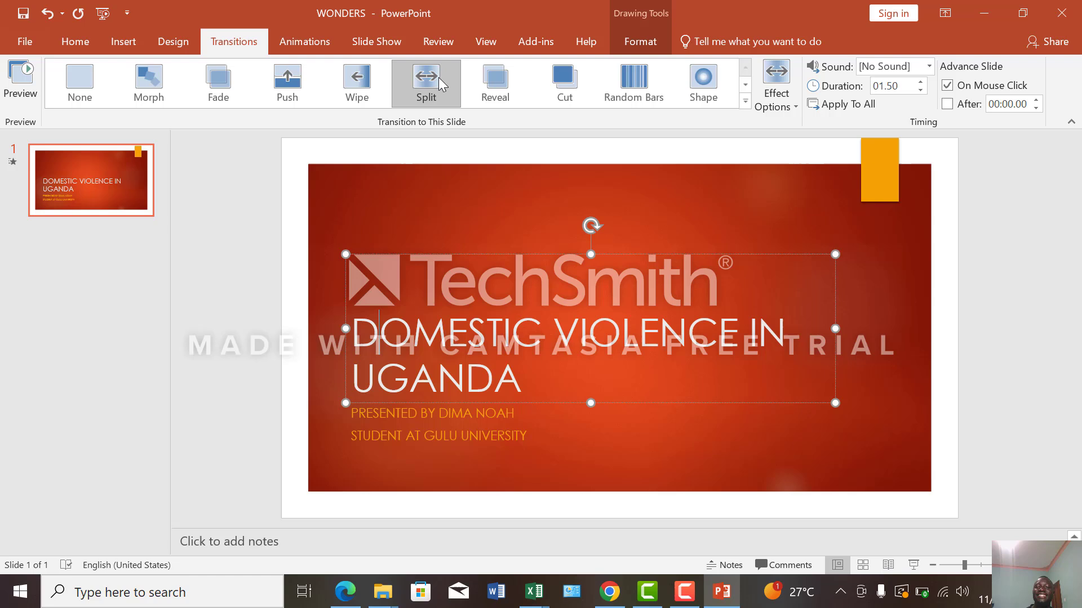
left_click(508, 82)
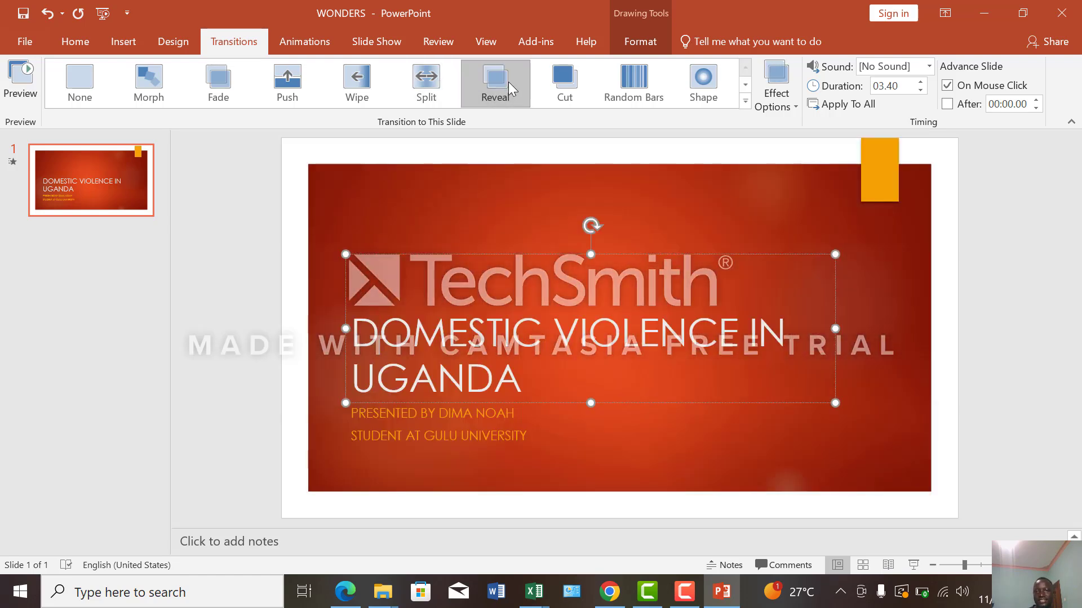
Apply the Random Bars transition, then dismiss the battery notice and the recorder panel.
left_click(620, 83)
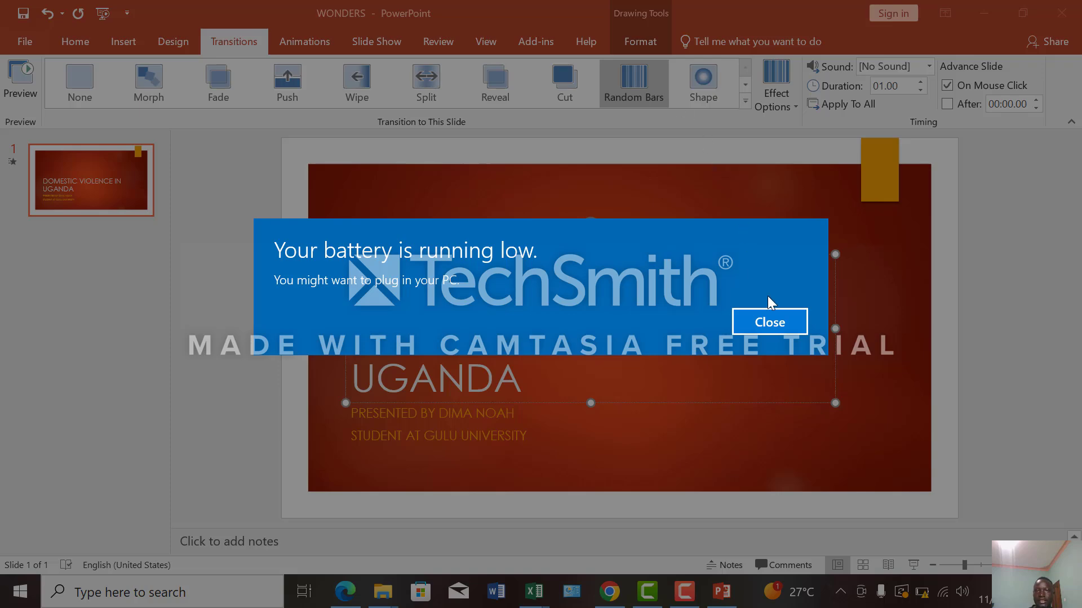
left_click(771, 318)
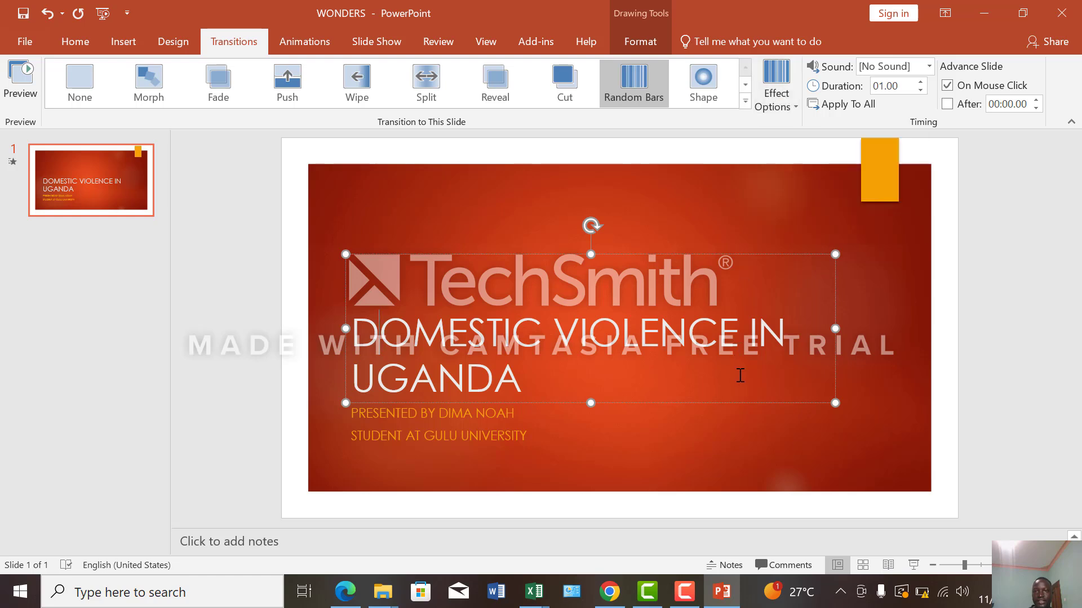
left_click(693, 598)
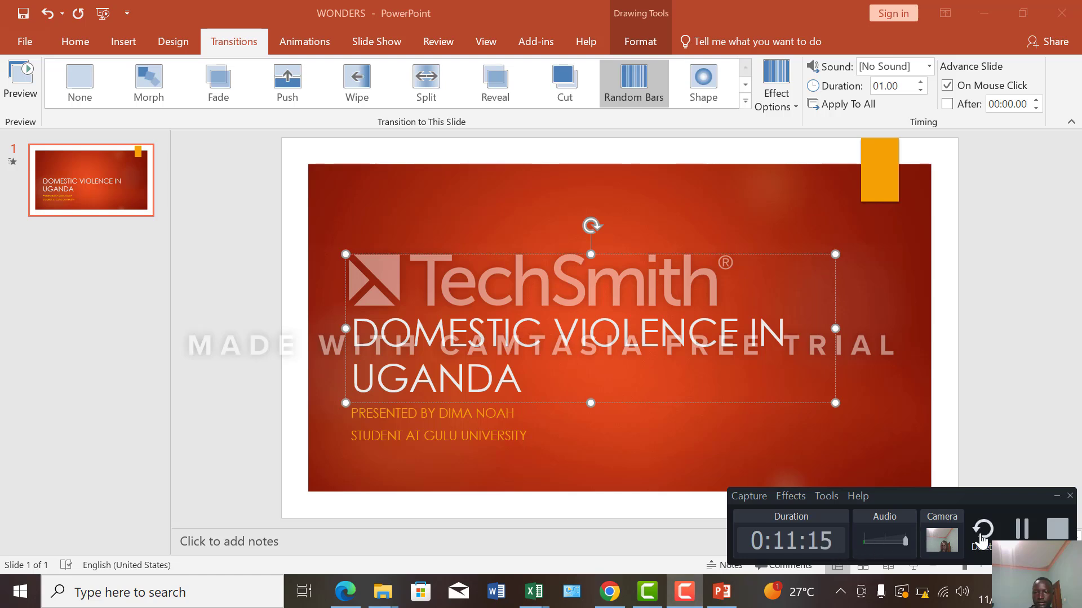
left_click(1020, 533)
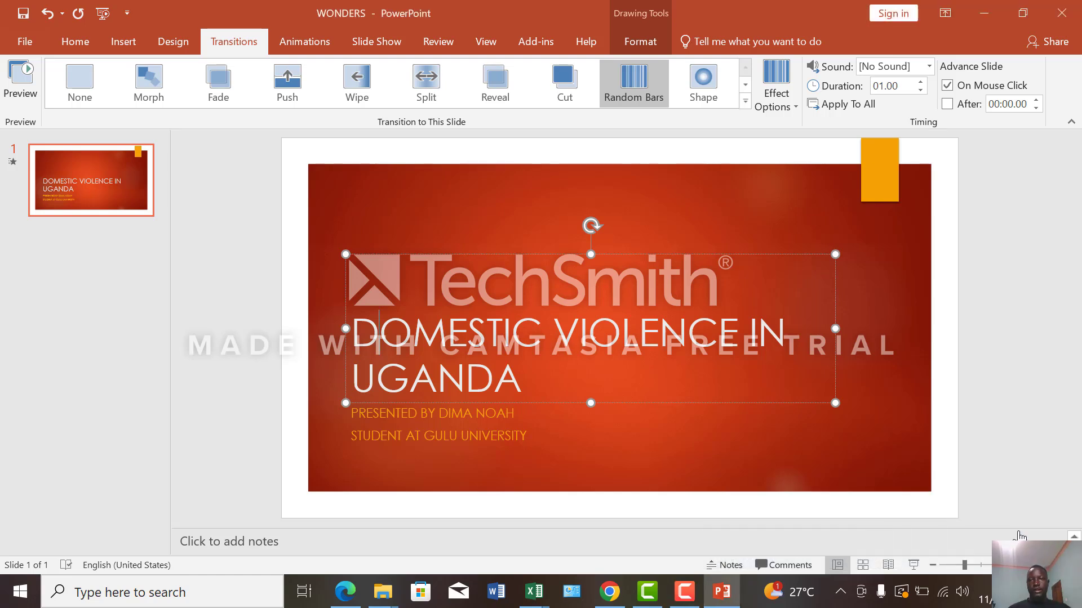
Apply a Shape transition to the title slide with [No Sound] and a 02.50 duration.
left_click(702, 85)
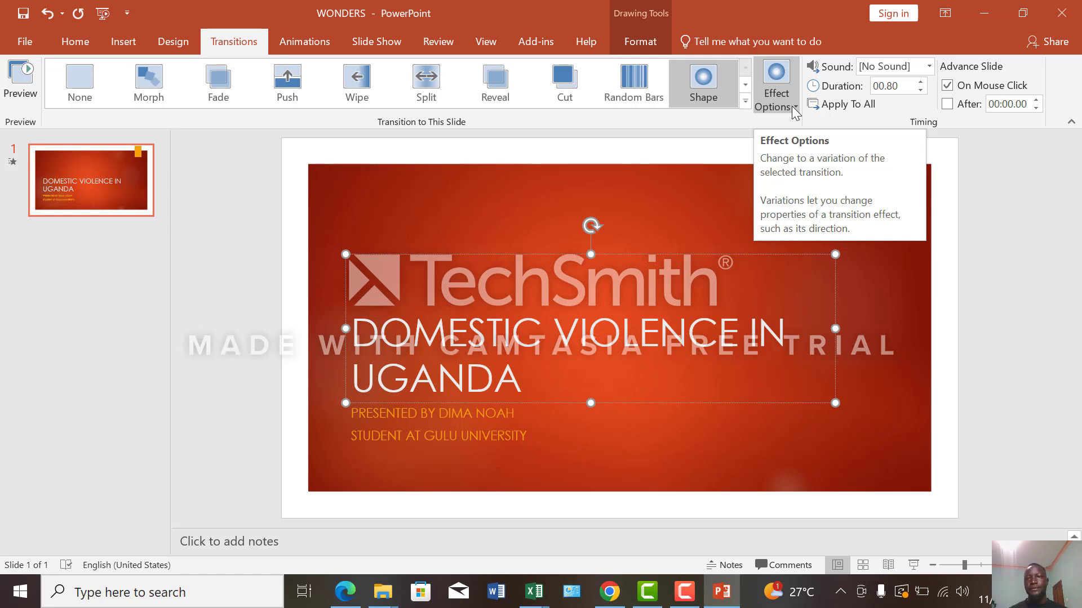
left_click(930, 67)
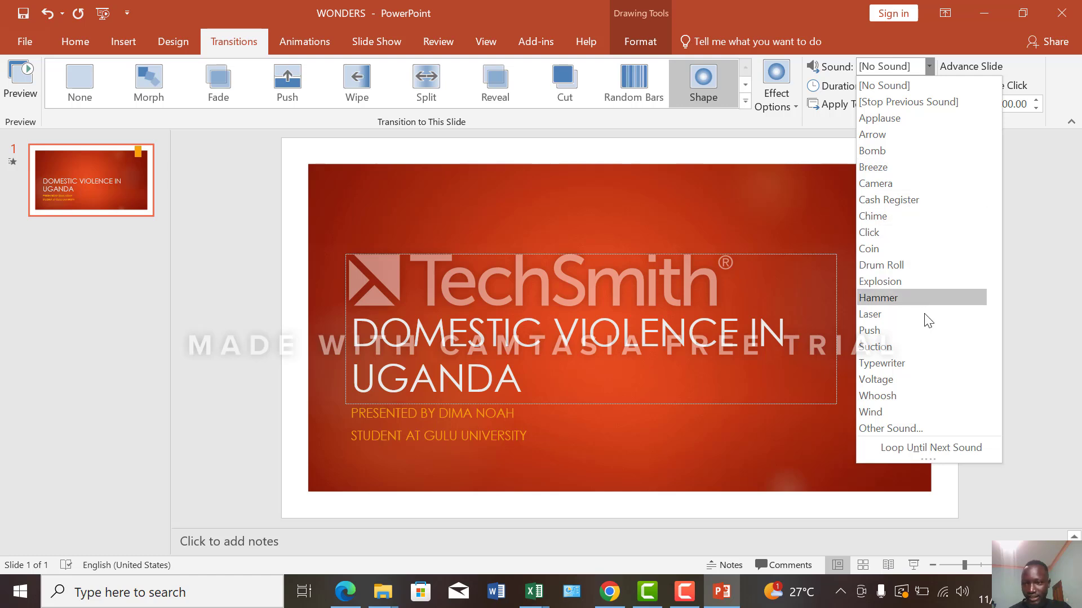
left_click(978, 62)
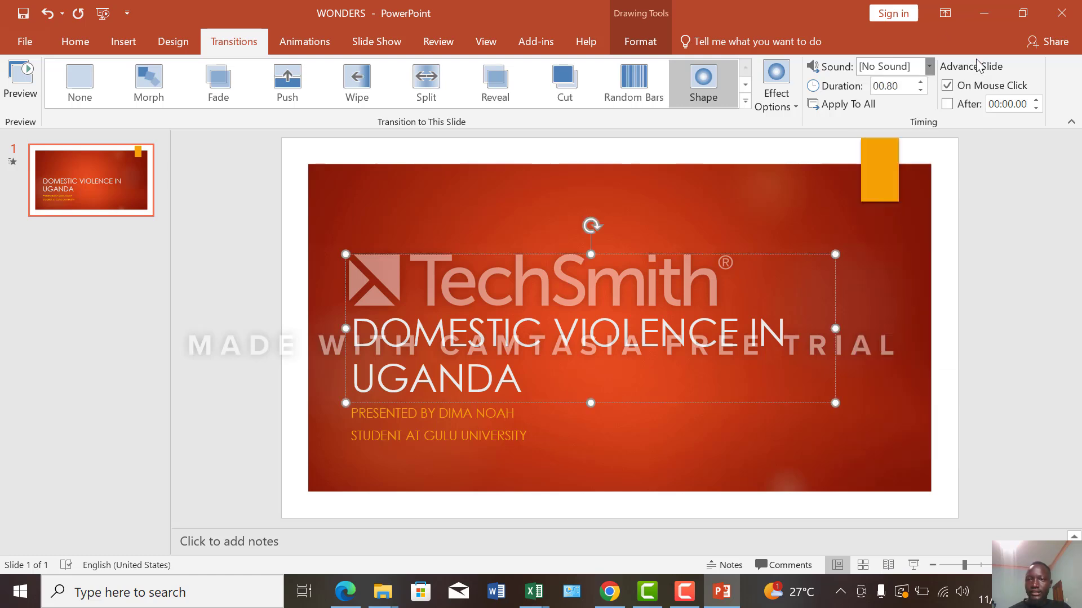
left_click(920, 91)
left_click(920, 90)
left_click(920, 91)
left_click(920, 91)
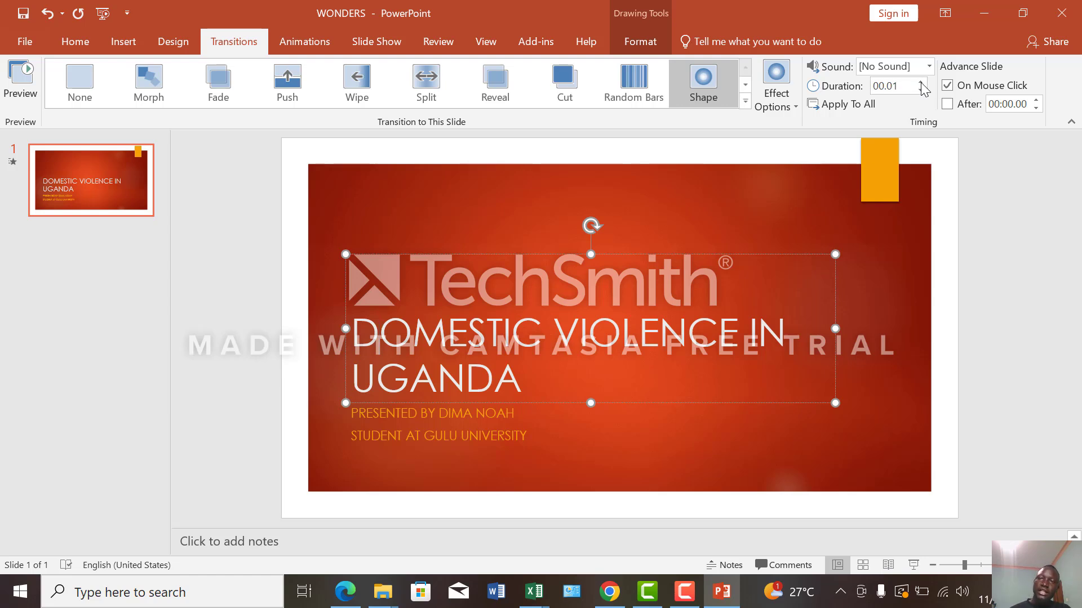
left_click(920, 83)
left_click(920, 82)
left_click(920, 83)
left_click(920, 82)
left_click(920, 83)
left_click(920, 82)
left_click(920, 82)
left_click(920, 83)
left_click(921, 82)
left_click(921, 83)
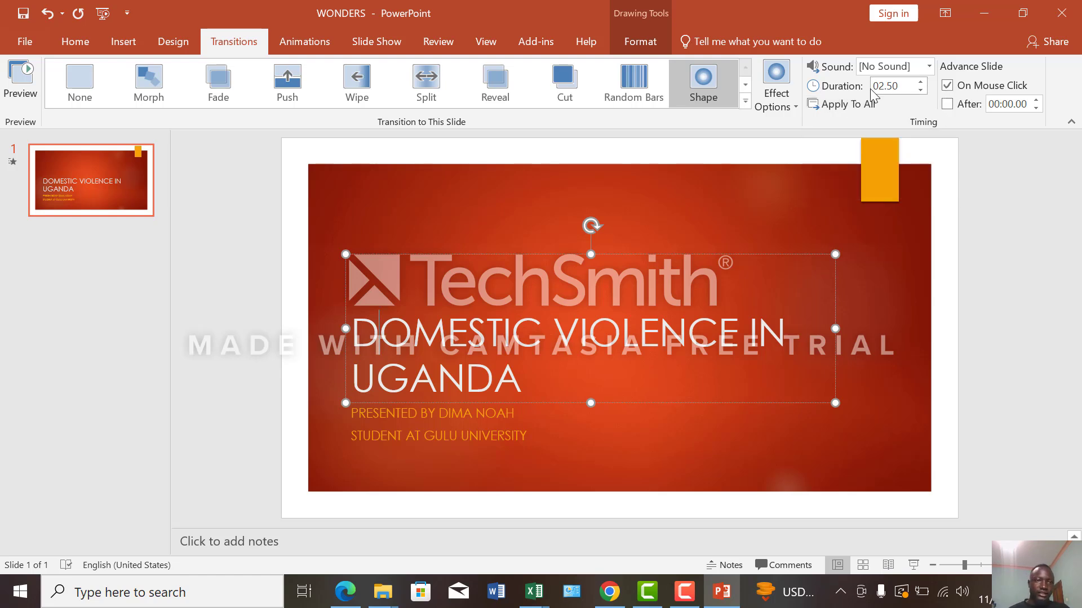
Try a Split entrance on the title, then replace it with Wipe and check its effect options.
left_click(304, 46)
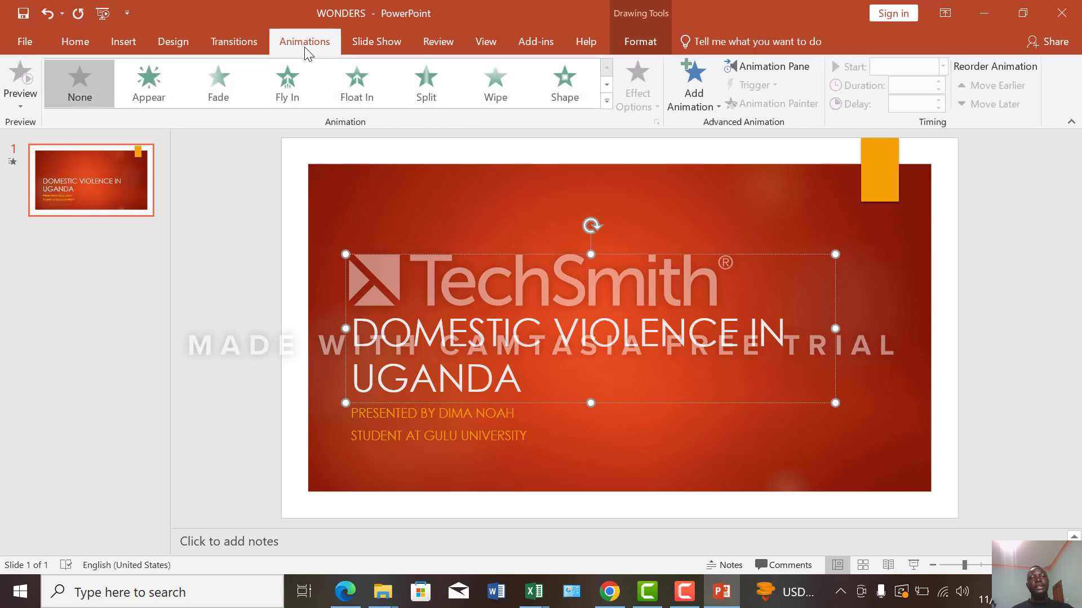
left_click(417, 89)
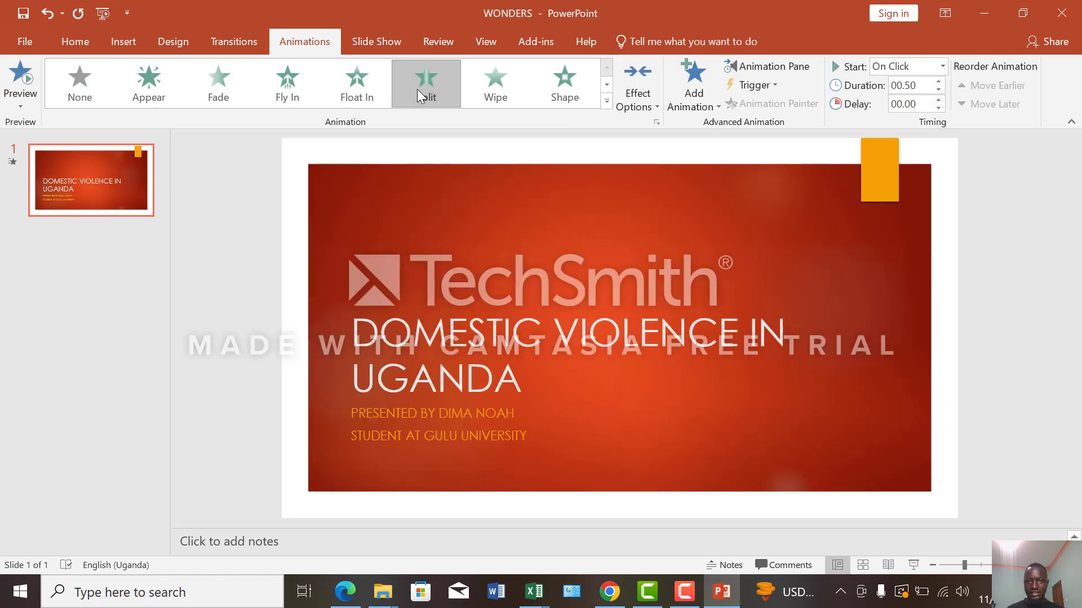
left_click(416, 89)
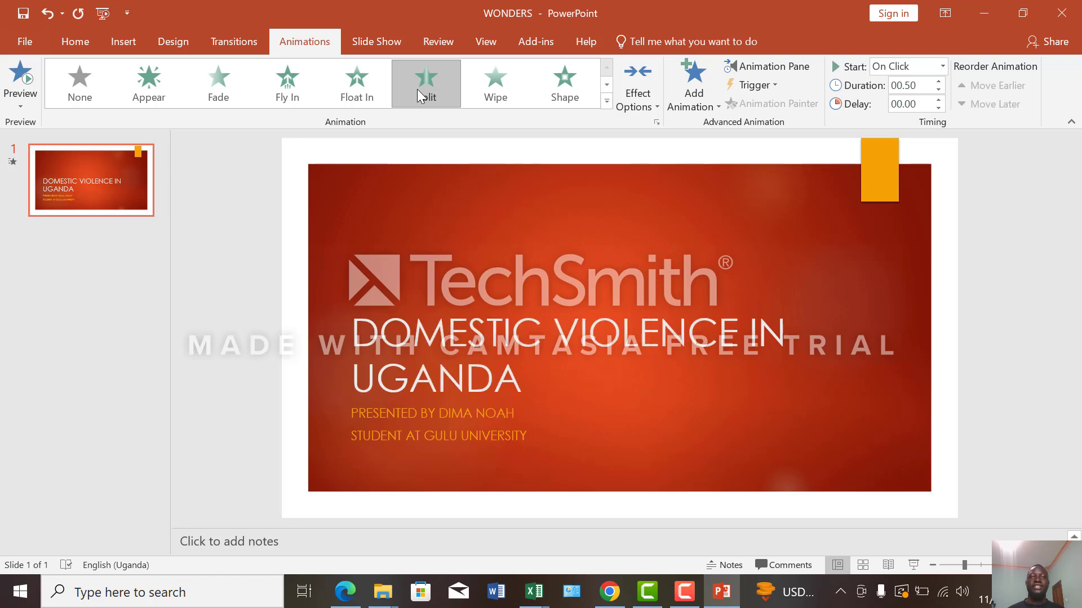
left_click(475, 85)
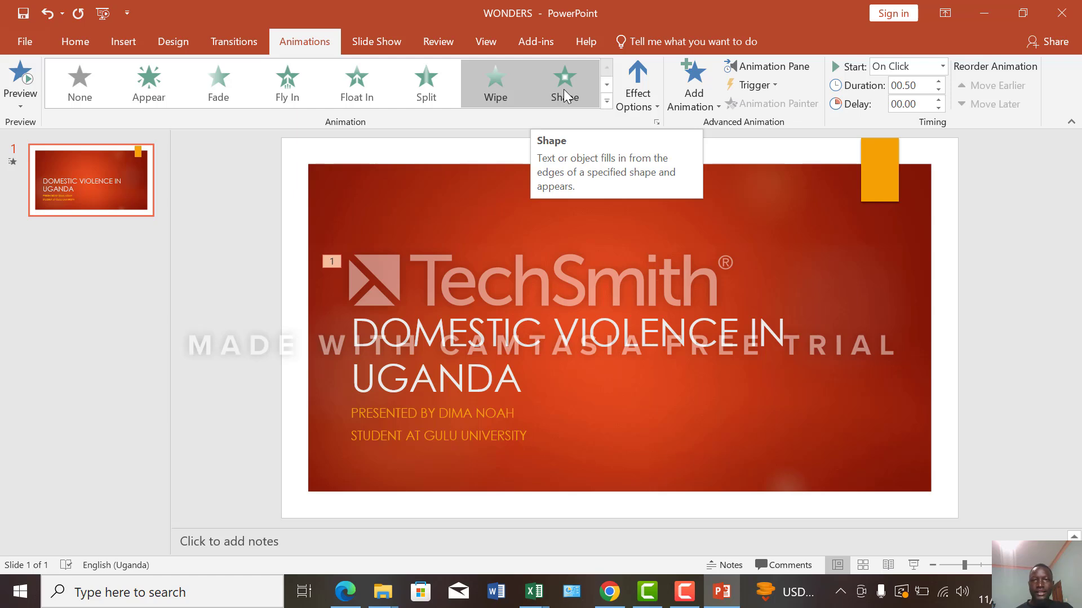
left_click(654, 106)
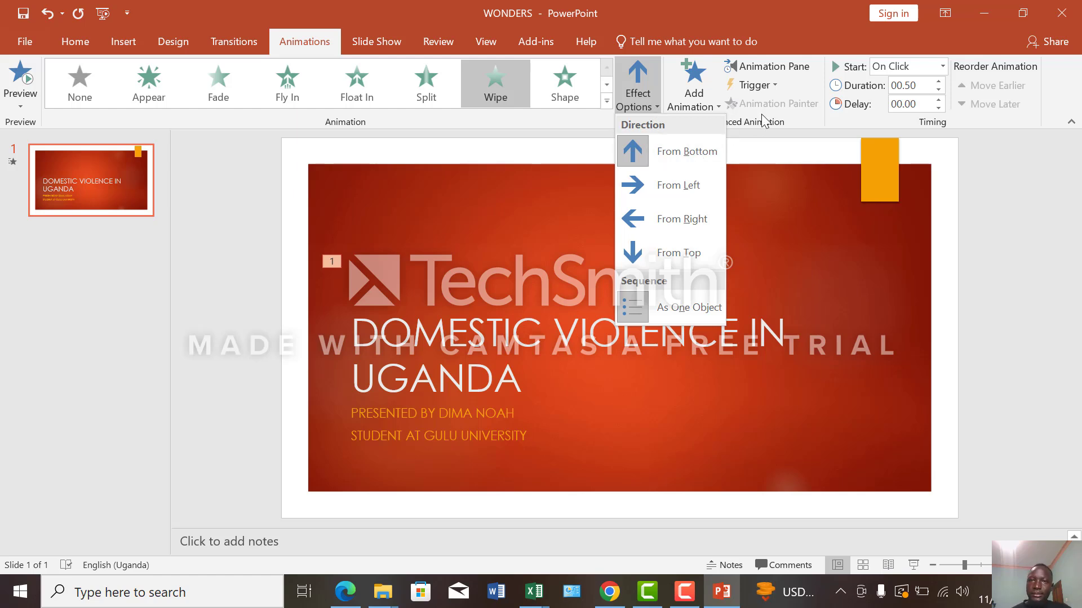
Keep the Wipe starting On Click, with Duration 01.25 and Delay 00.50.
left_click(755, 85)
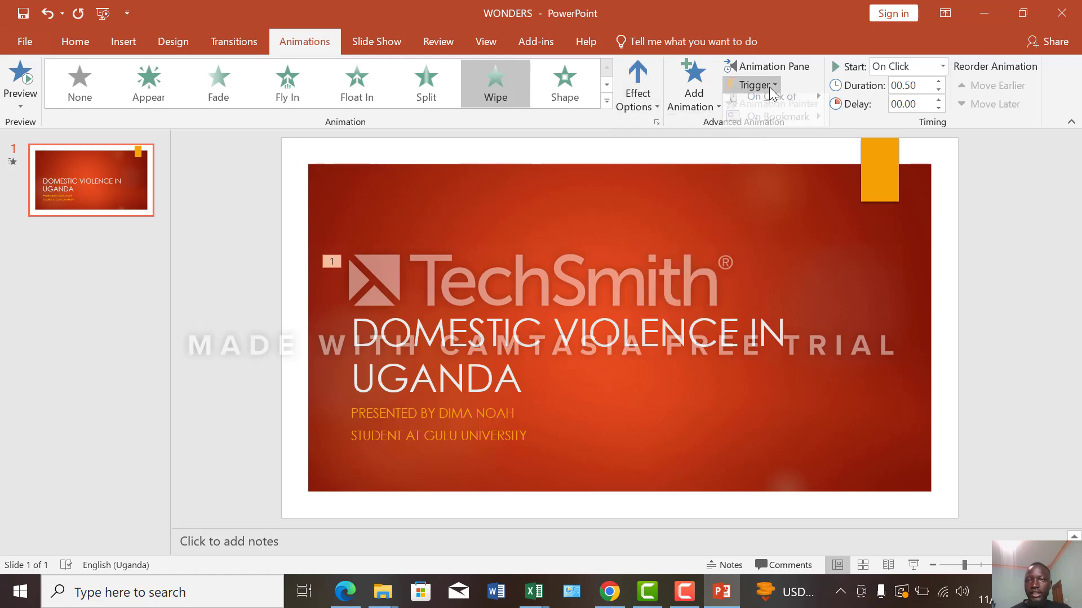
mouse_move(812, 108)
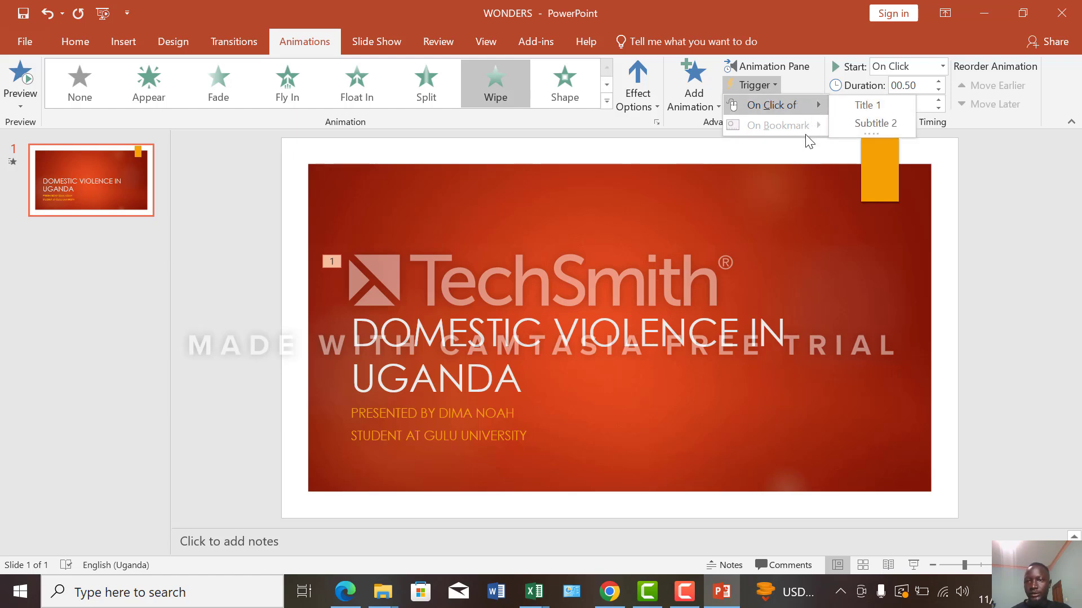
left_click(943, 66)
left_click(924, 85)
left_click(938, 82)
left_click(938, 82)
left_click(938, 81)
left_click(939, 100)
left_click(939, 100)
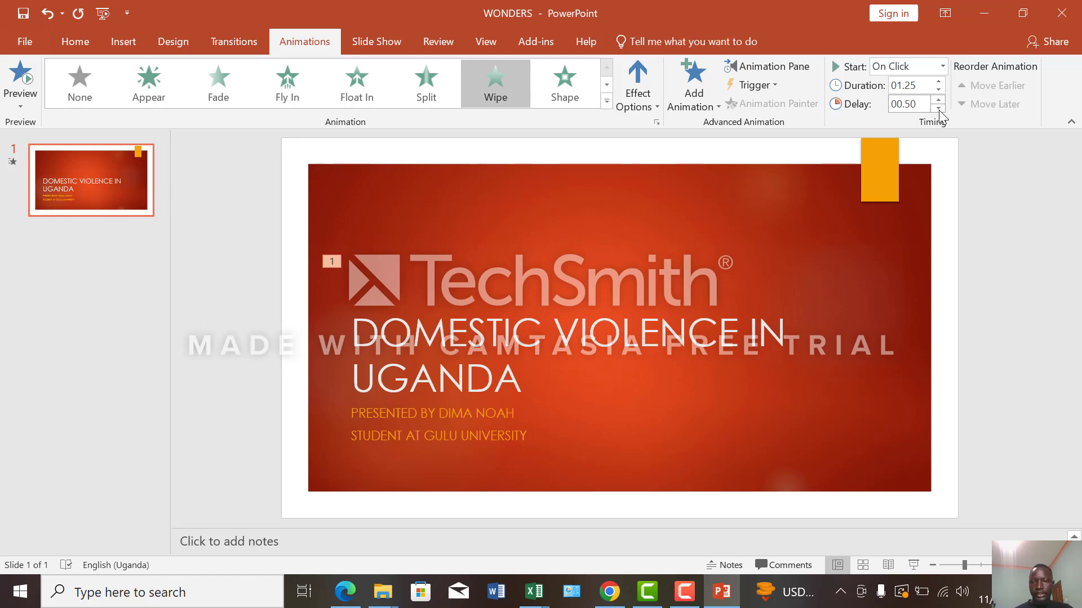
Play the slide show From Beginning, then exit it with Esc.
left_click(381, 38)
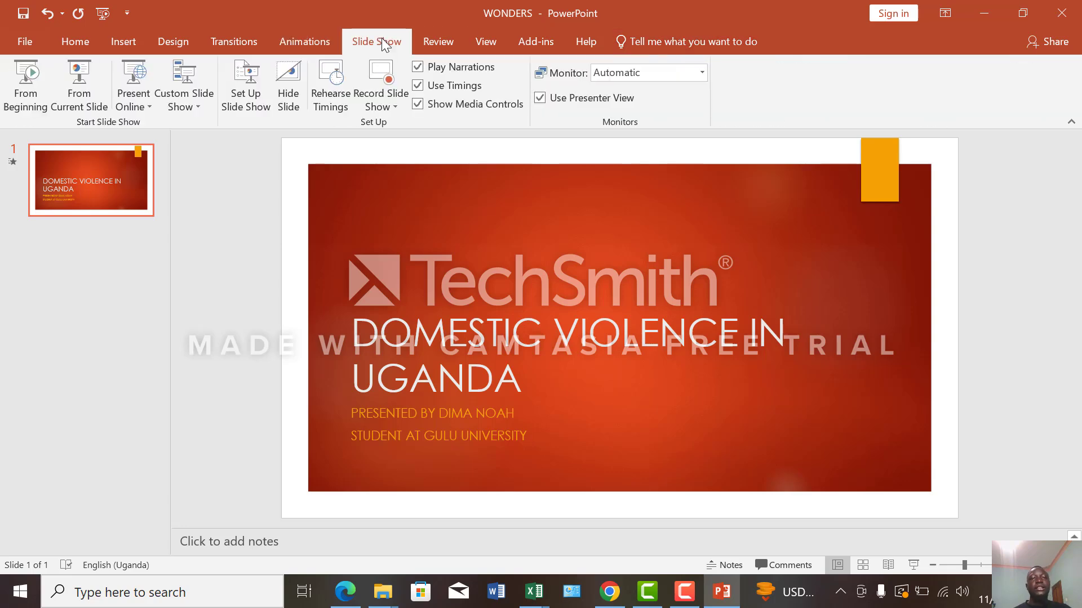
left_click(44, 65)
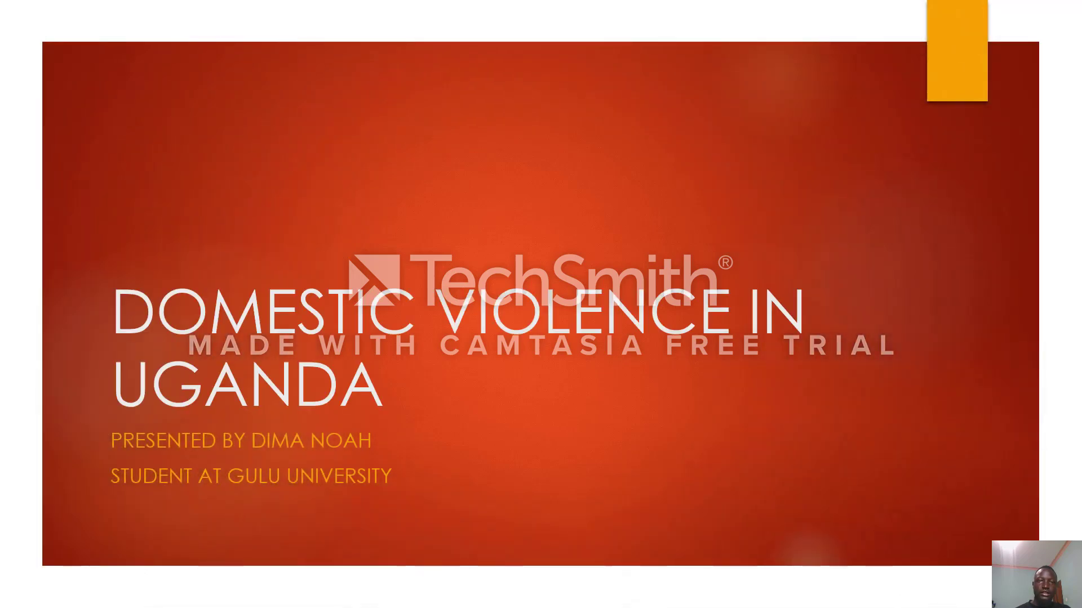
key("Escape")
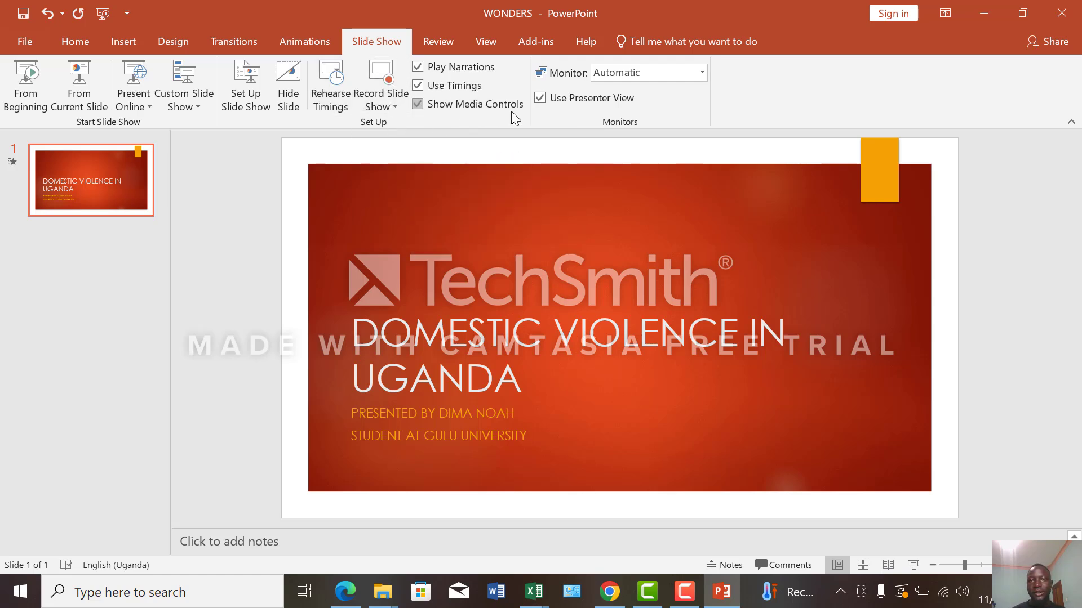
Move from the Review and Slide Show tabs to the View tab's presentation views.
left_click(447, 42)
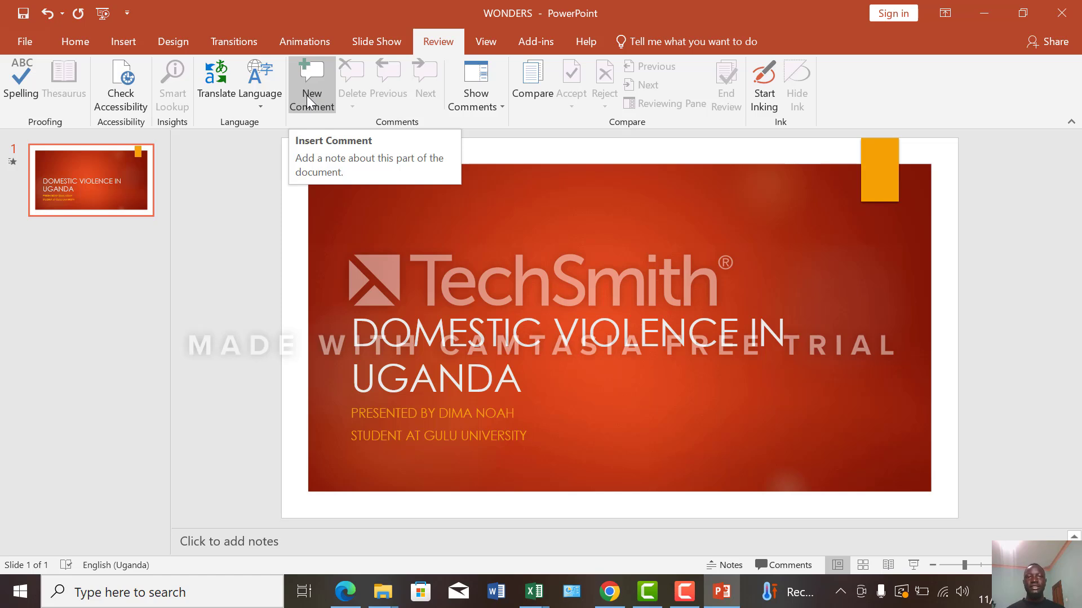
left_click(366, 51)
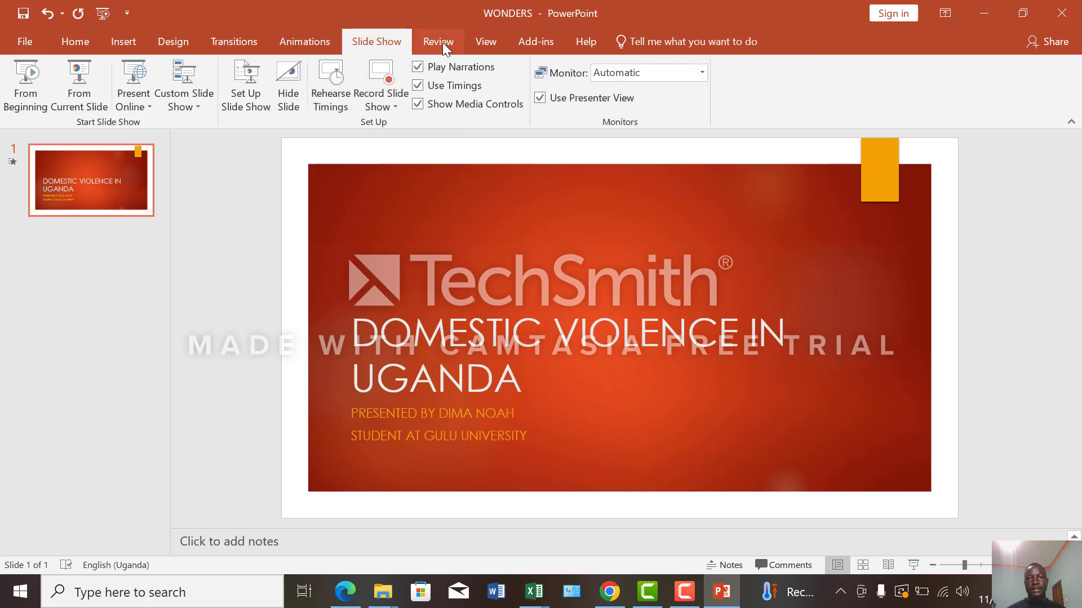
left_click(488, 50)
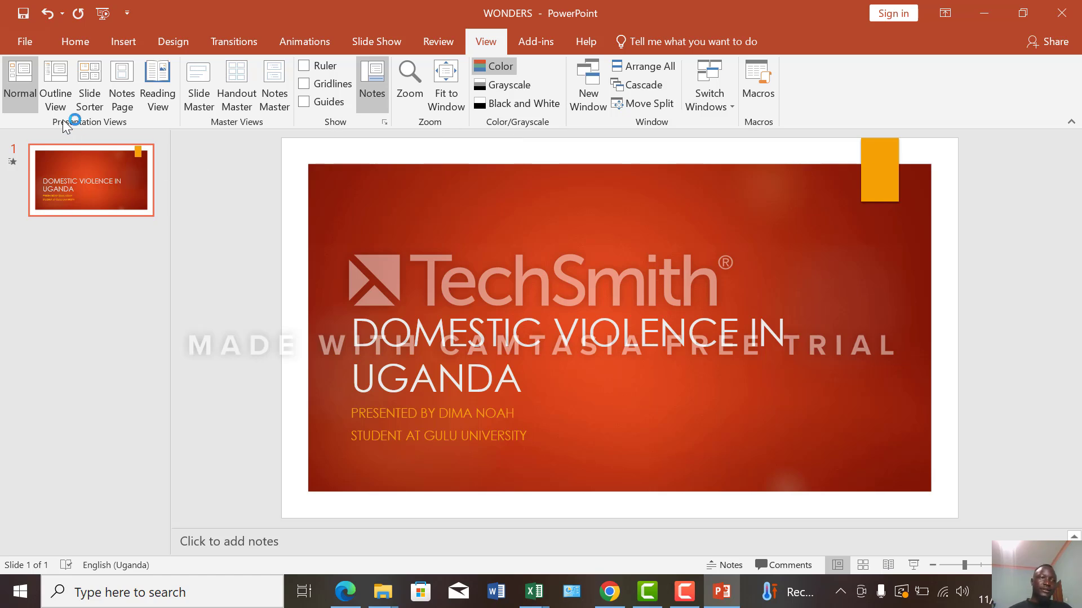
Cycle through Outline, Slide Sorter, Notes Page and Reading views, clicking through the reading show.
left_click(56, 100)
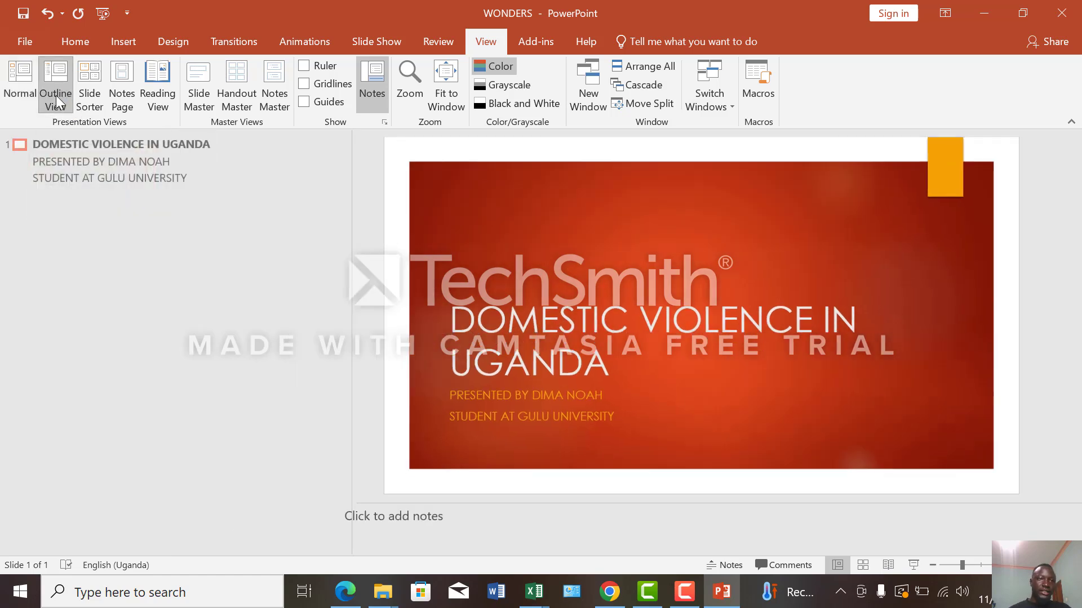
left_click(90, 96)
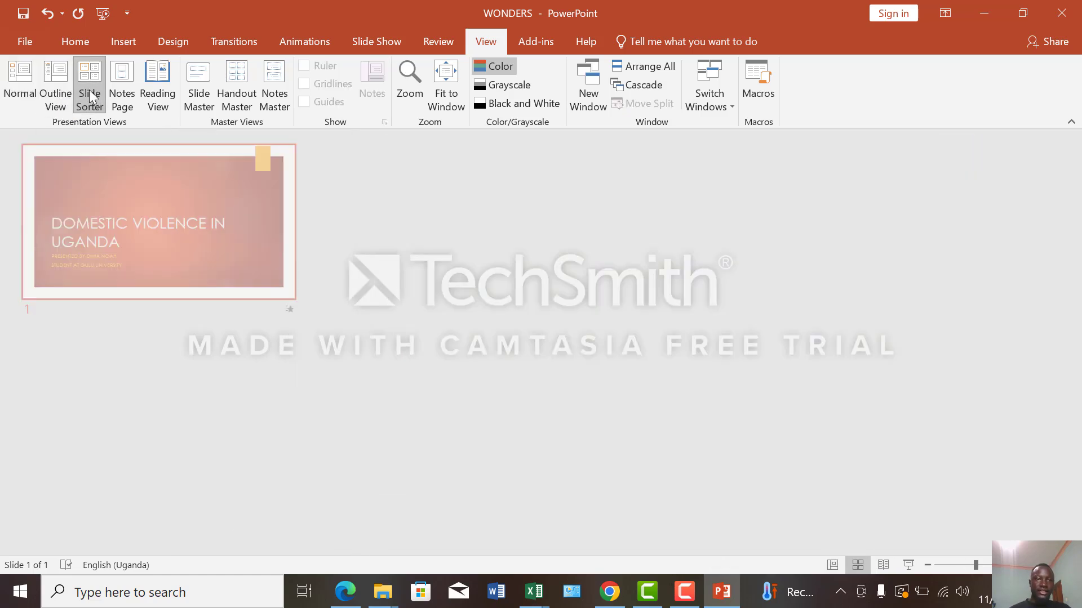
left_click(121, 96)
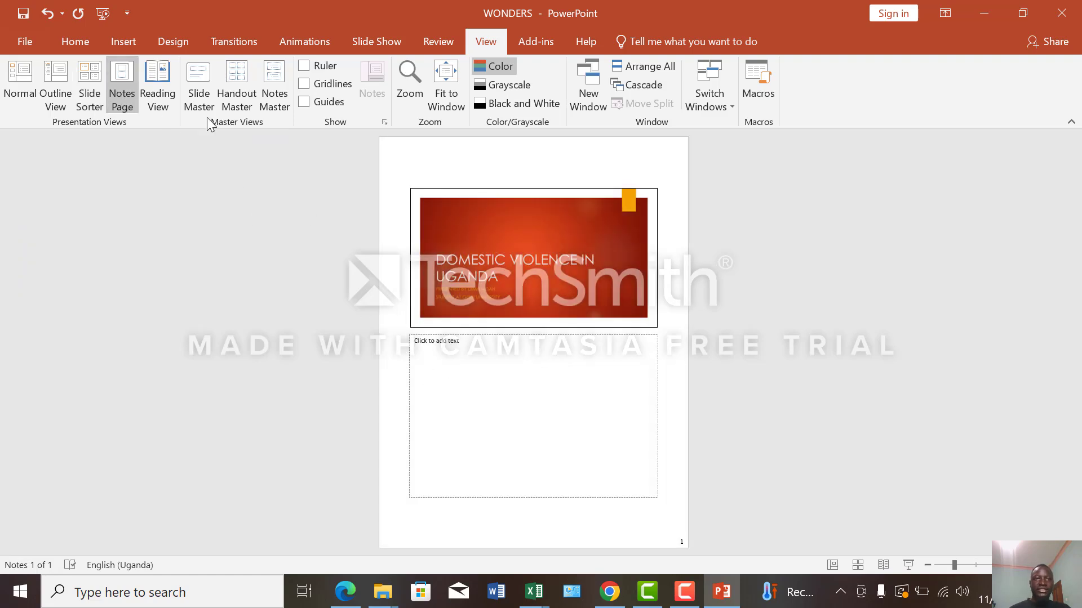
left_click(169, 93)
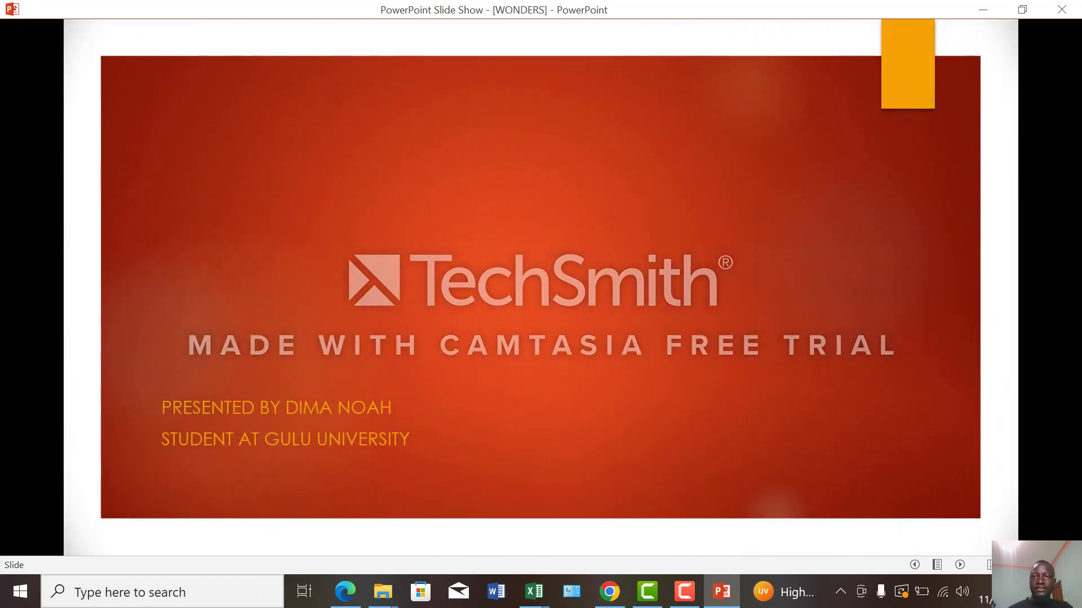
left_click(543, 153)
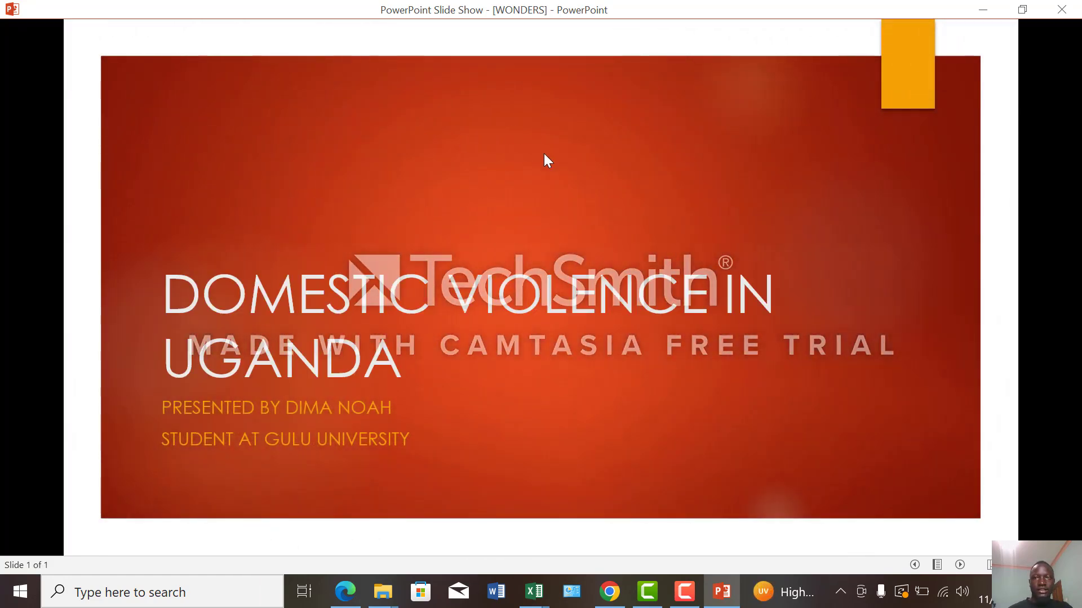
left_click(543, 153)
left_click(543, 154)
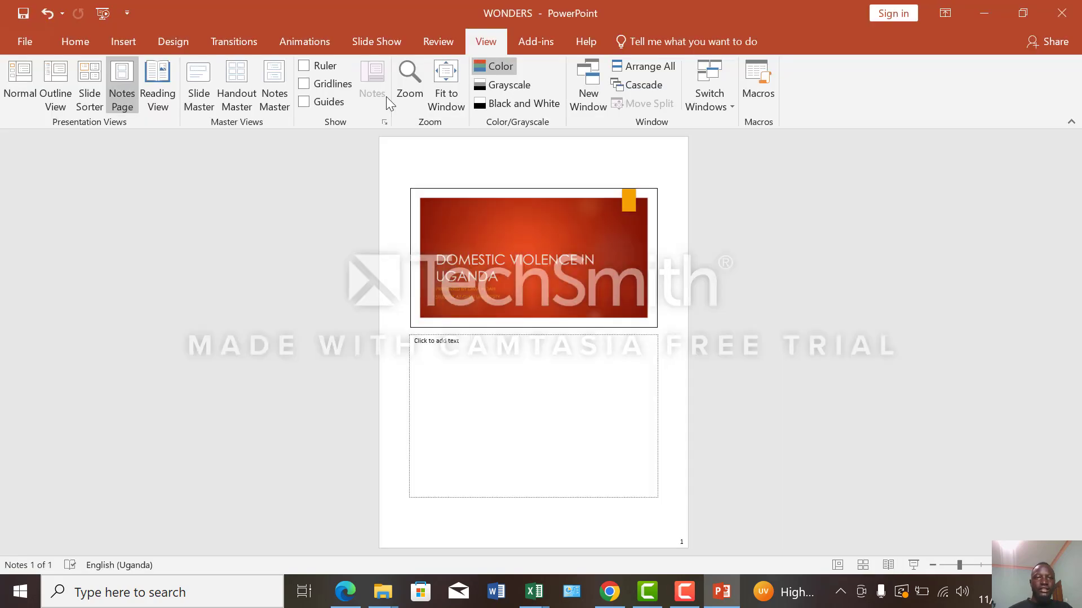
Open the Notes Master, then close it to return to the notes page.
left_click(283, 90)
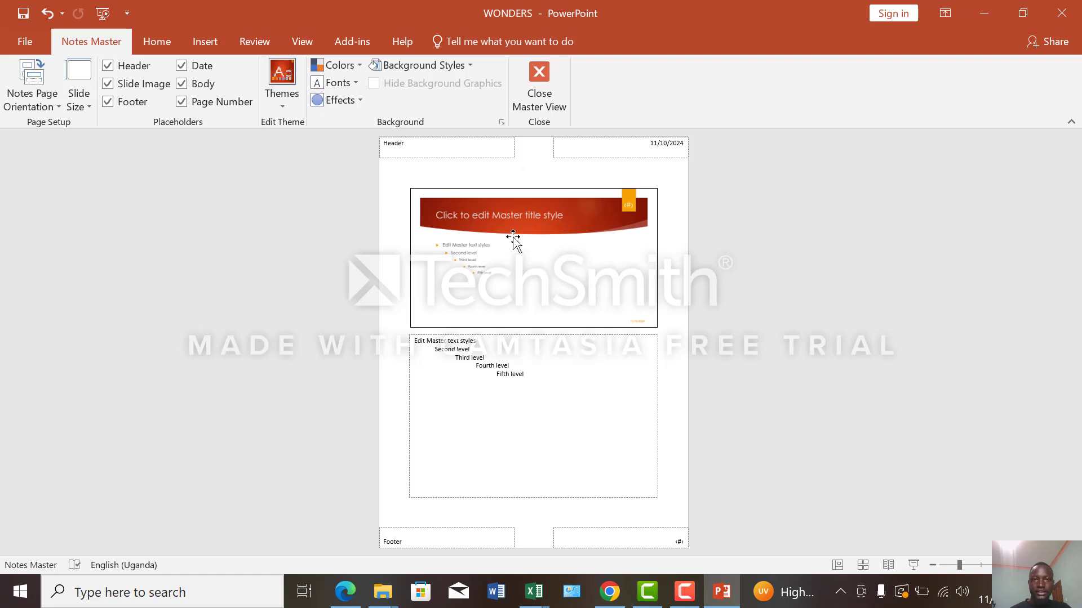
left_click(539, 85)
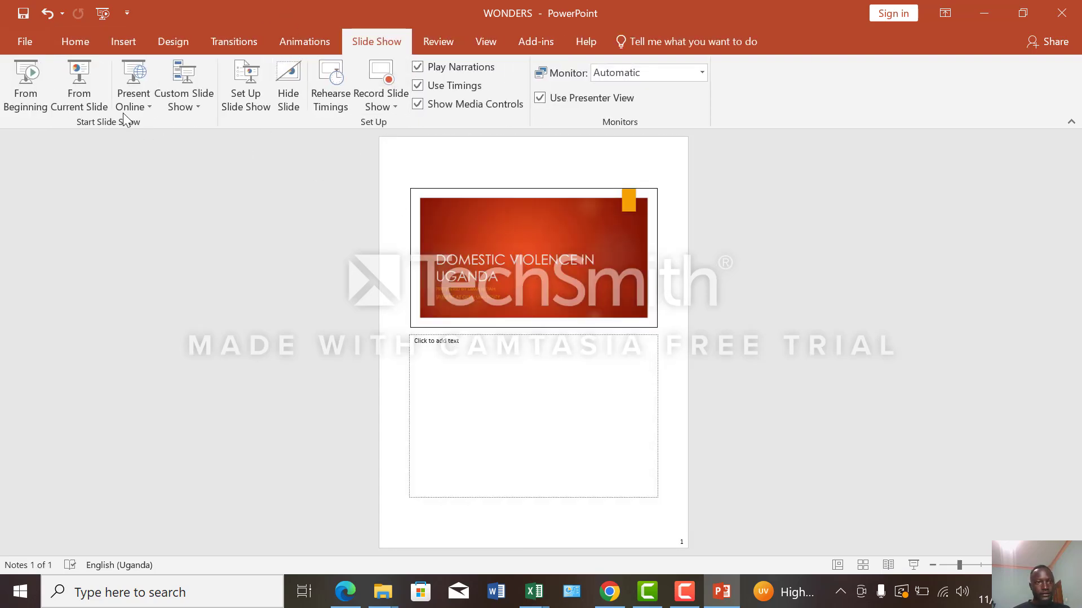
left_click(76, 42)
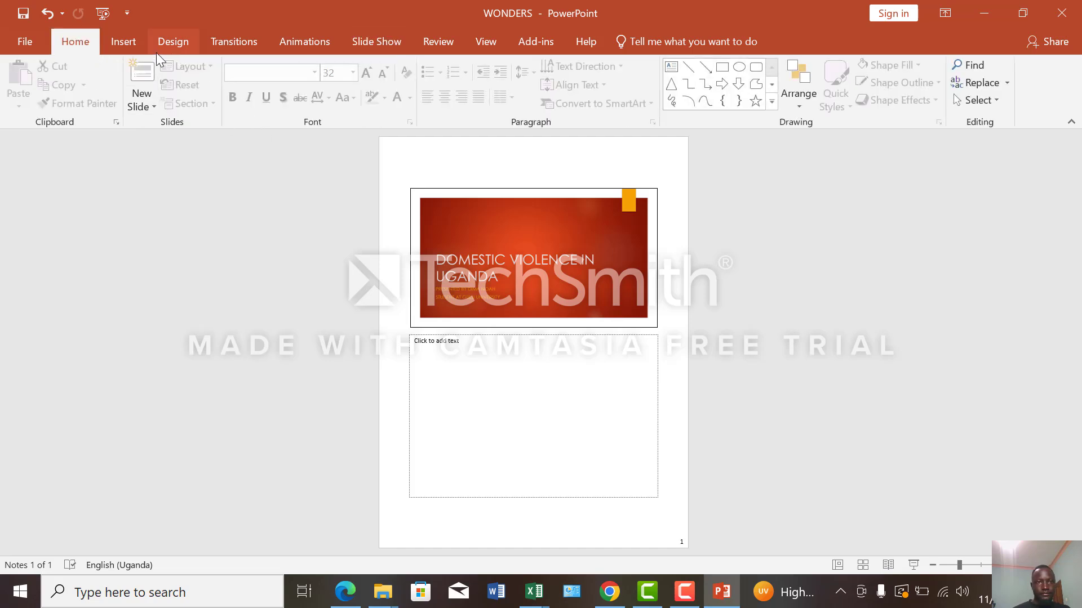
Add a blank slide 2, toggle the Notes and Comments panes, then switch to Reading View.
left_click(150, 79)
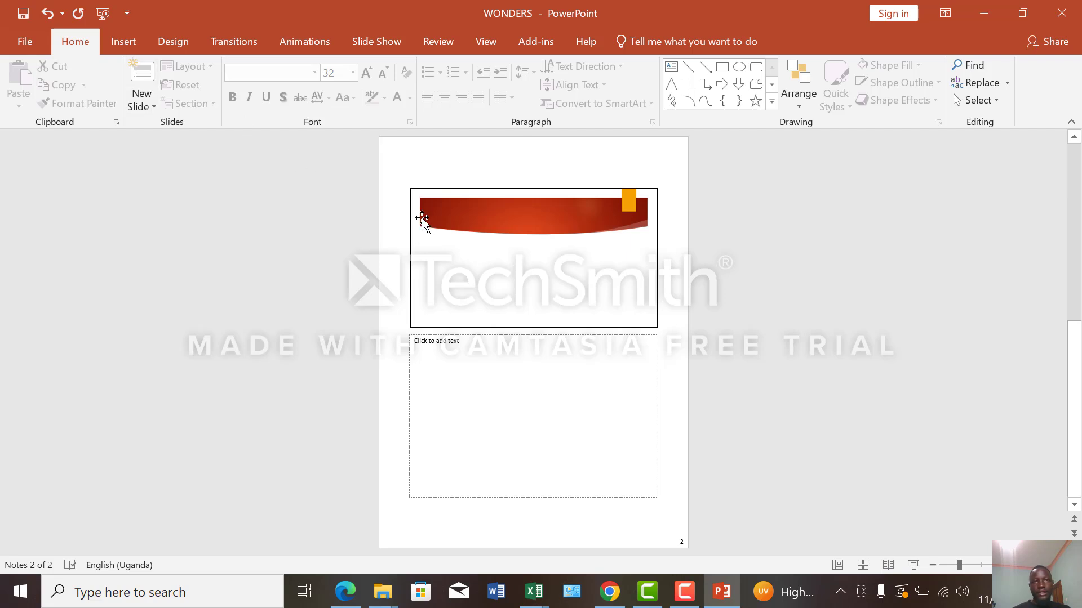
double_click(519, 265)
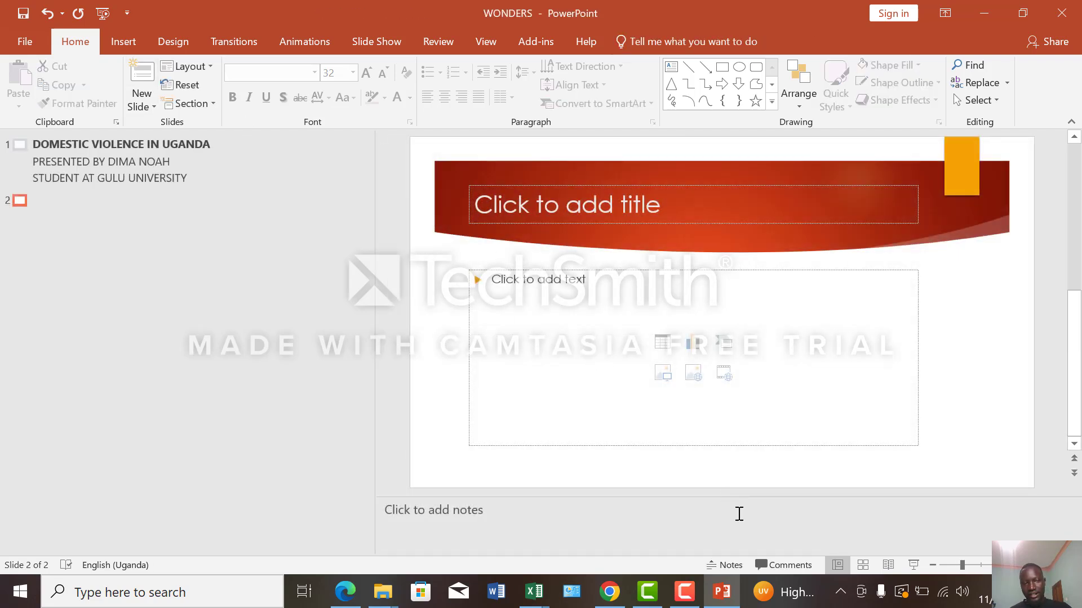
left_click(724, 564)
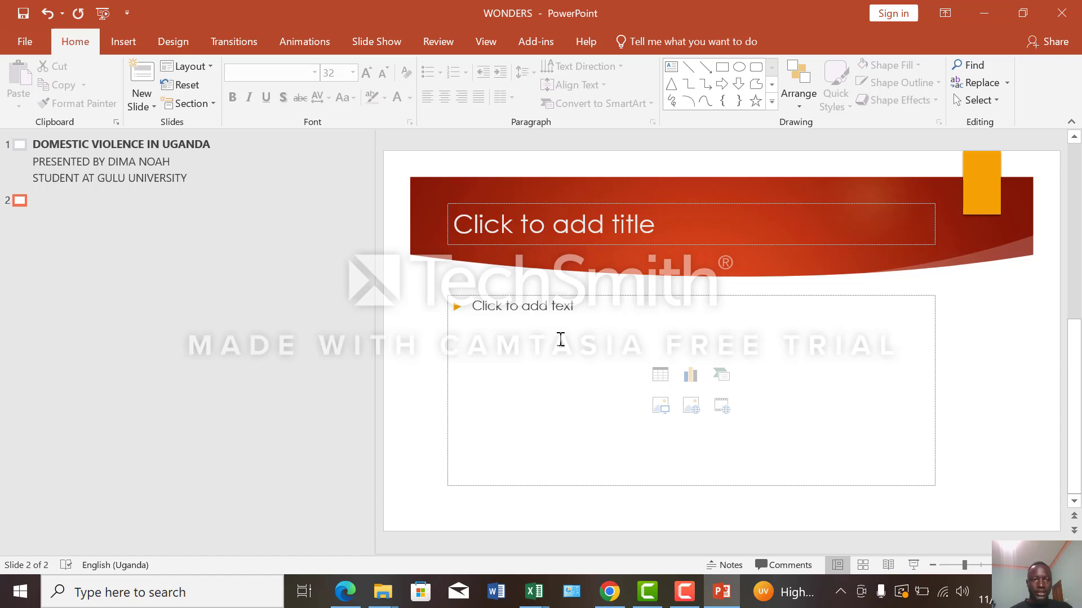
left_click(767, 565)
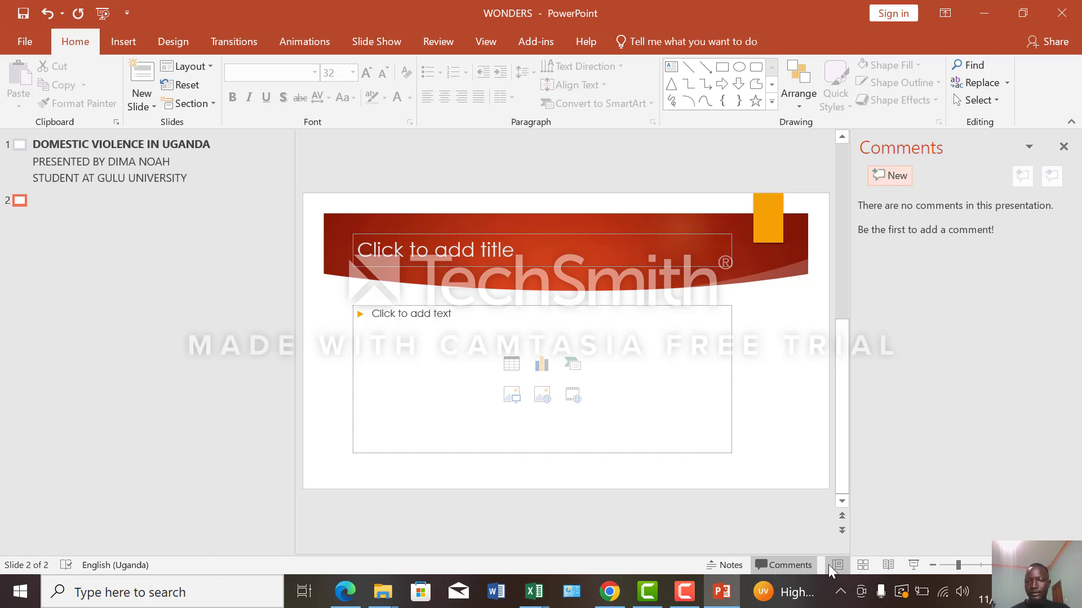
left_click(850, 565)
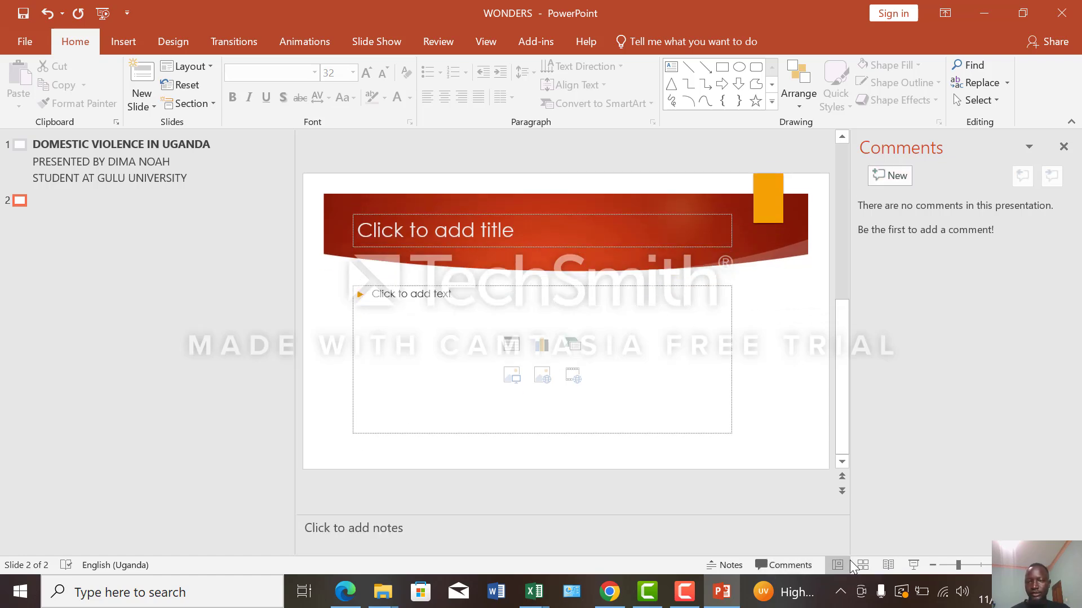
left_click(895, 566)
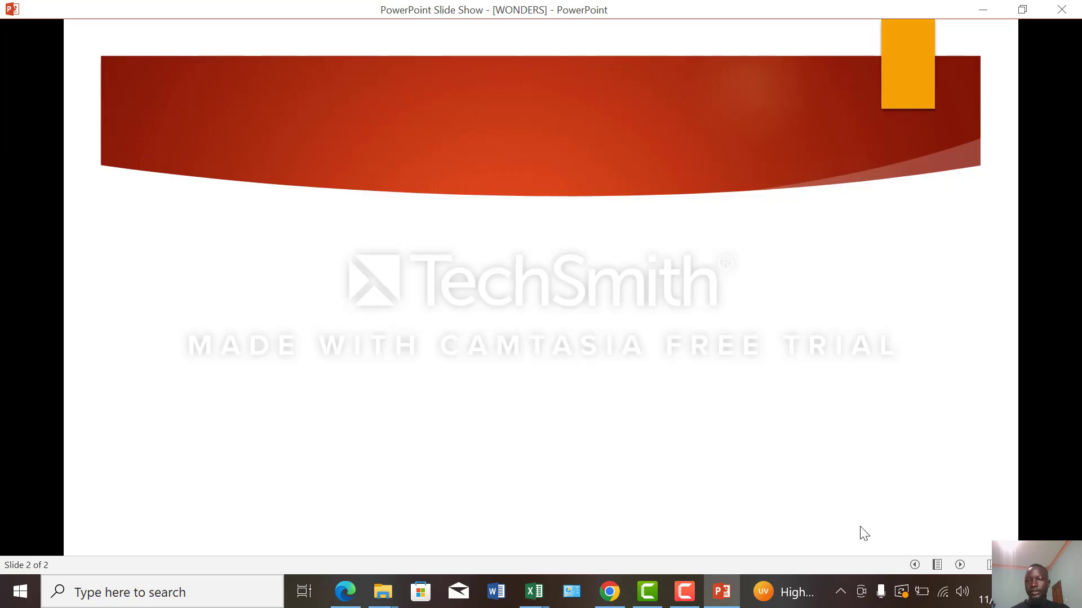
Step forward and back between slides 1 and 2, then click past the end to exit.
left_click(958, 565)
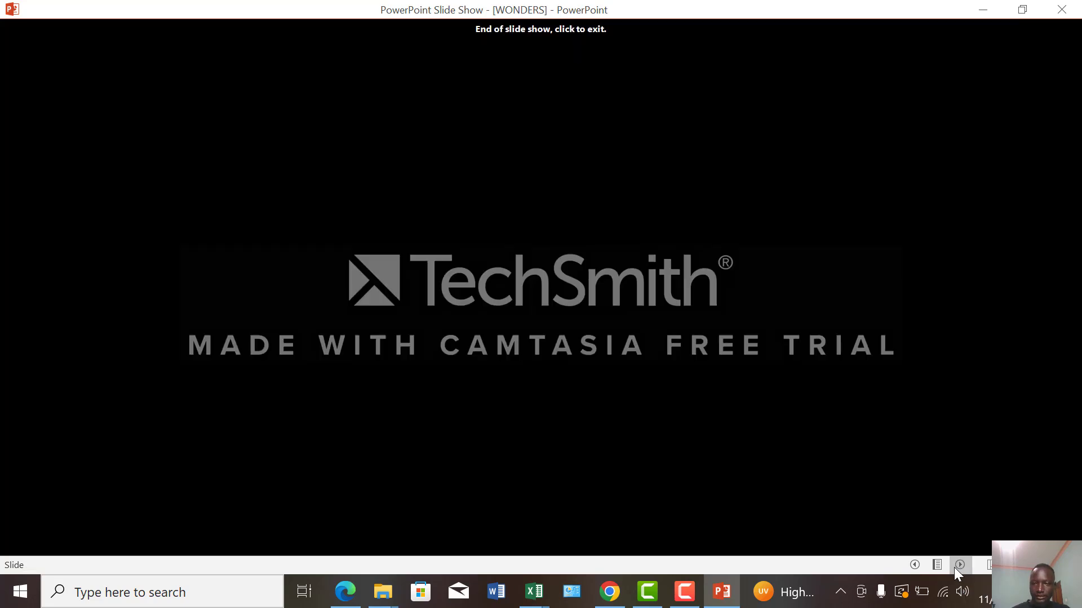
left_click(914, 565)
left_click(915, 565)
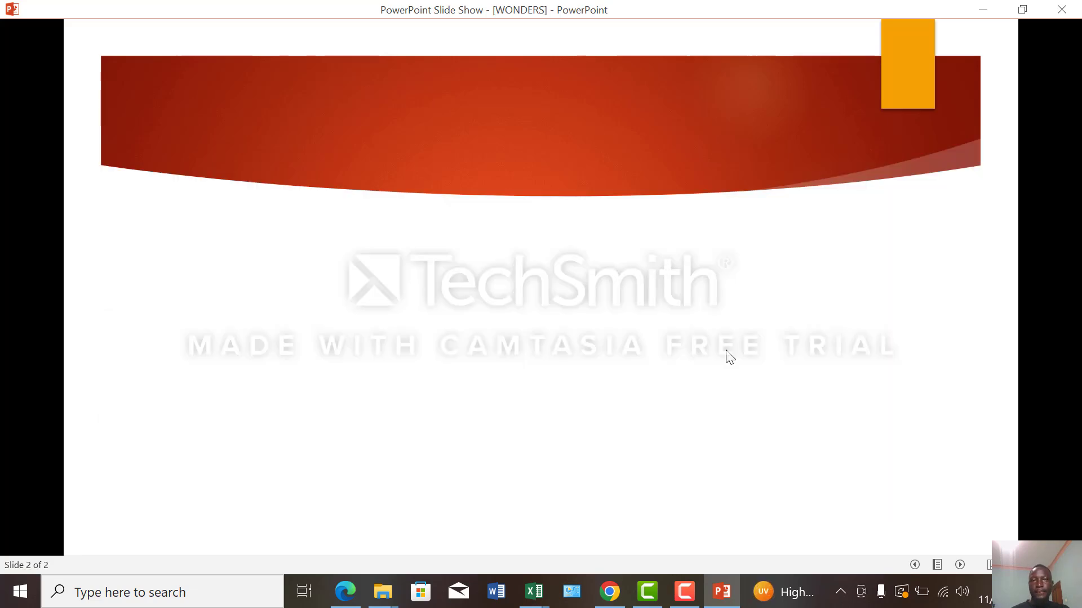
left_click(728, 355)
left_click(724, 353)
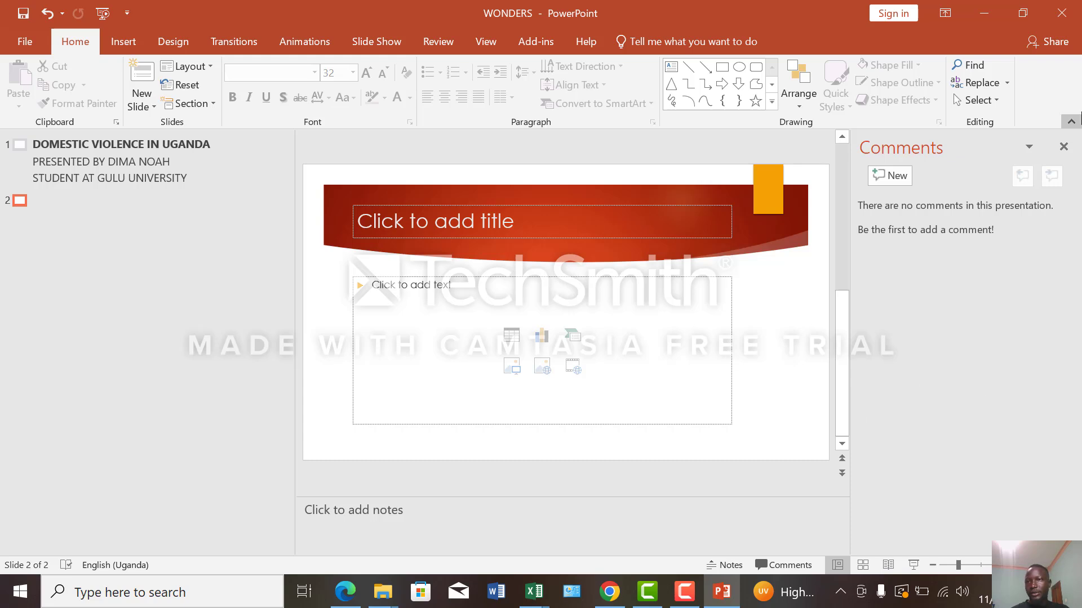
Close the Comments pane and adjust the slide zoom out and back in.
left_click(1062, 148)
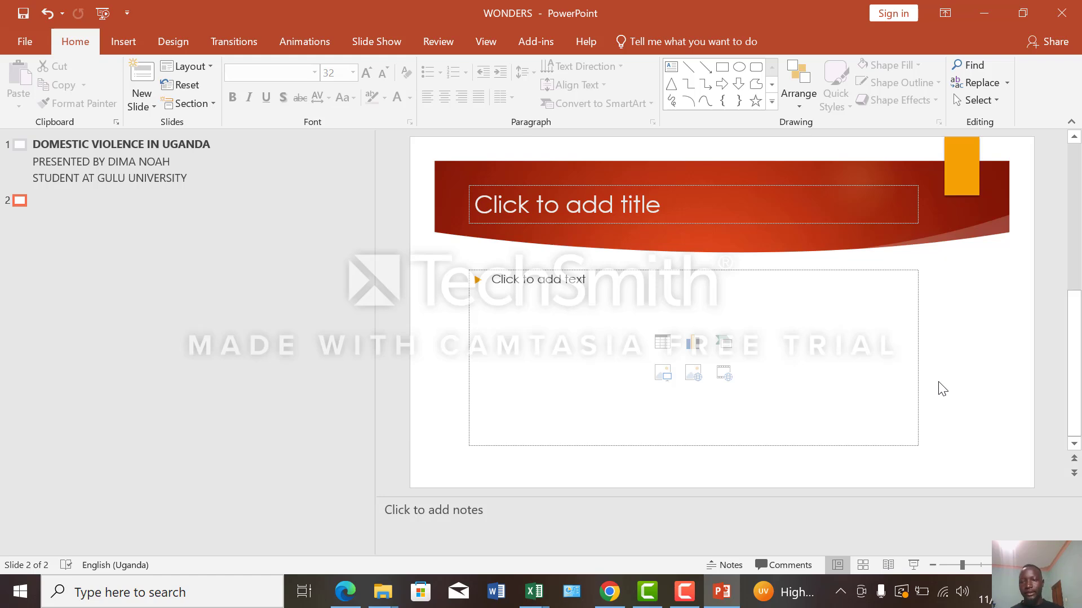
left_click(957, 565)
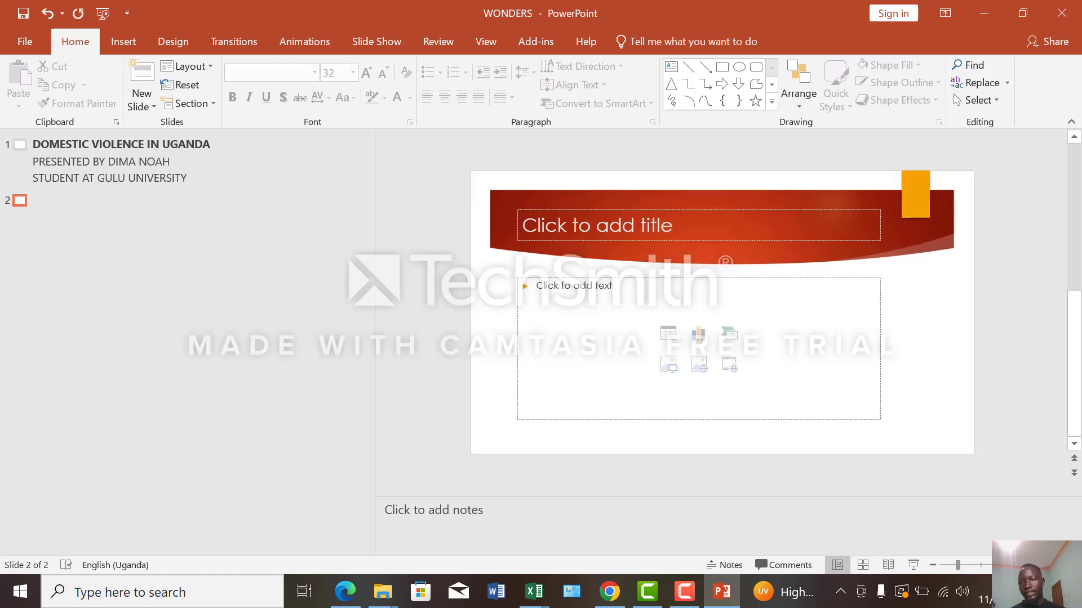
scroll(721, 304, "up", 5)
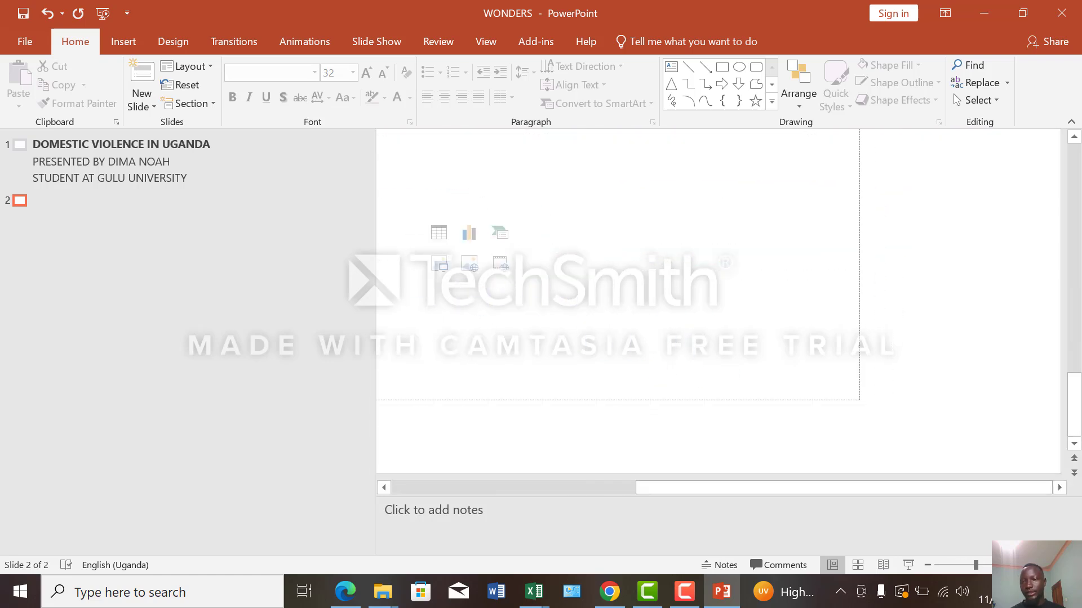
scroll(973, 566, "down", 6)
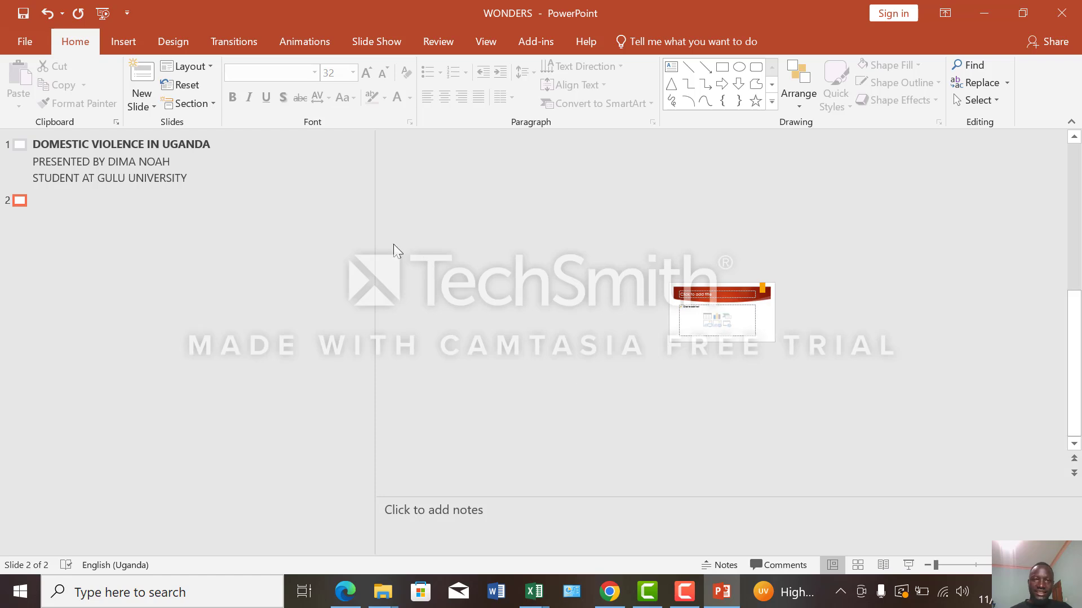
Save the two-slide WONDERS deck with the Quick Access Toolbar Save button.
left_click(21, 15)
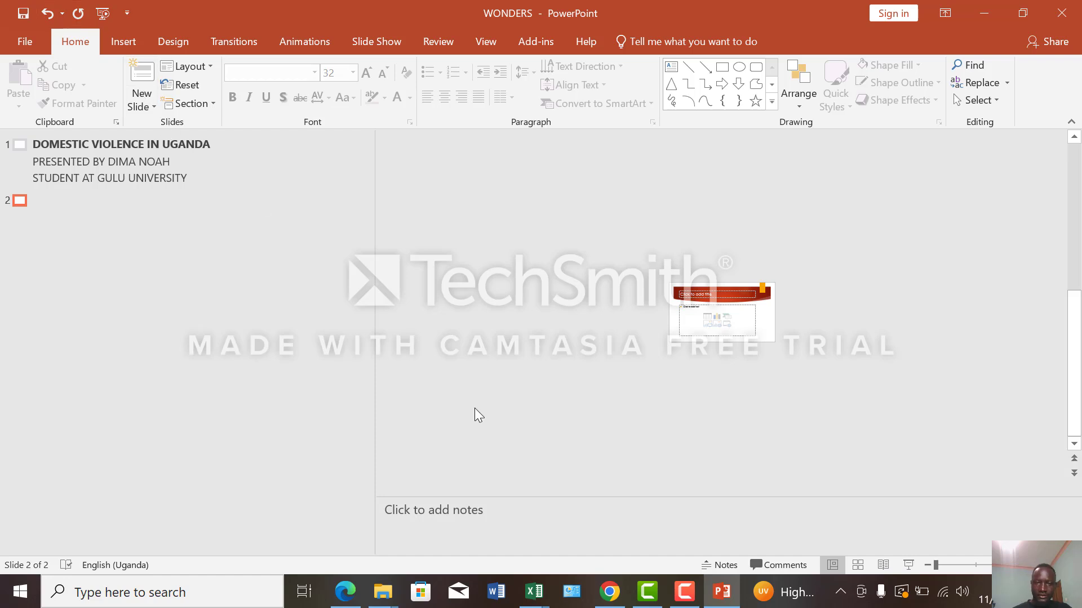
left_click(683, 597)
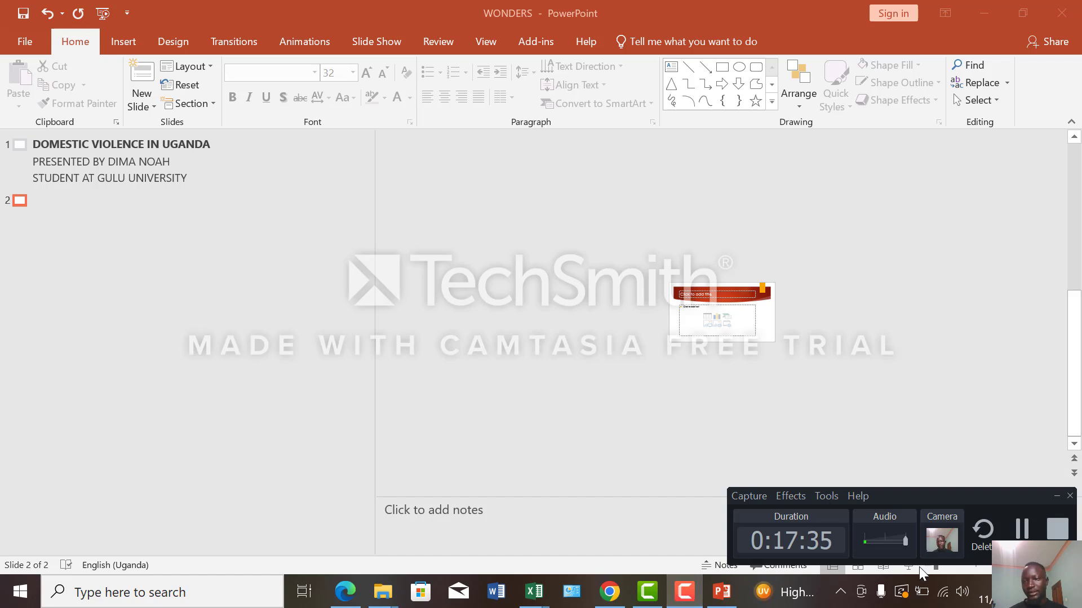